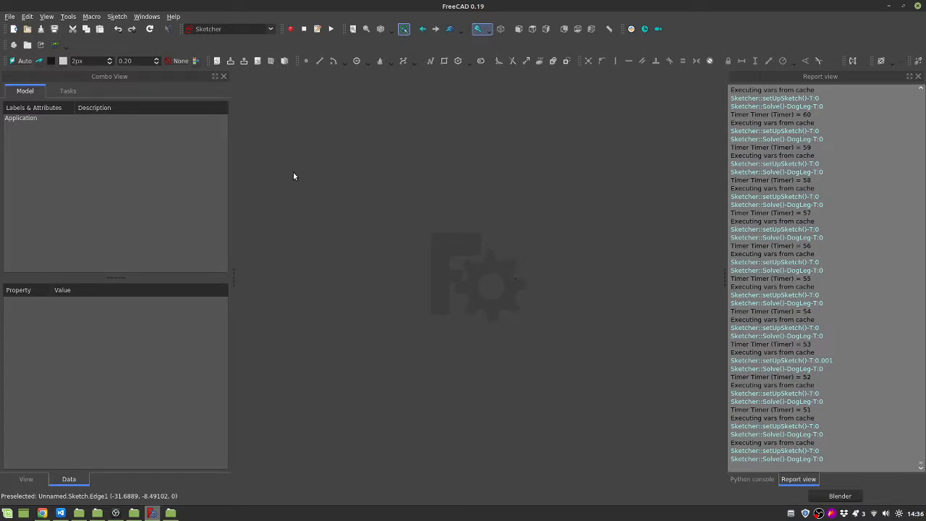
Create a new document and save it as test in the Downloads/xxx folder
{"action": "left_click", "coordinate": [13, 29]}
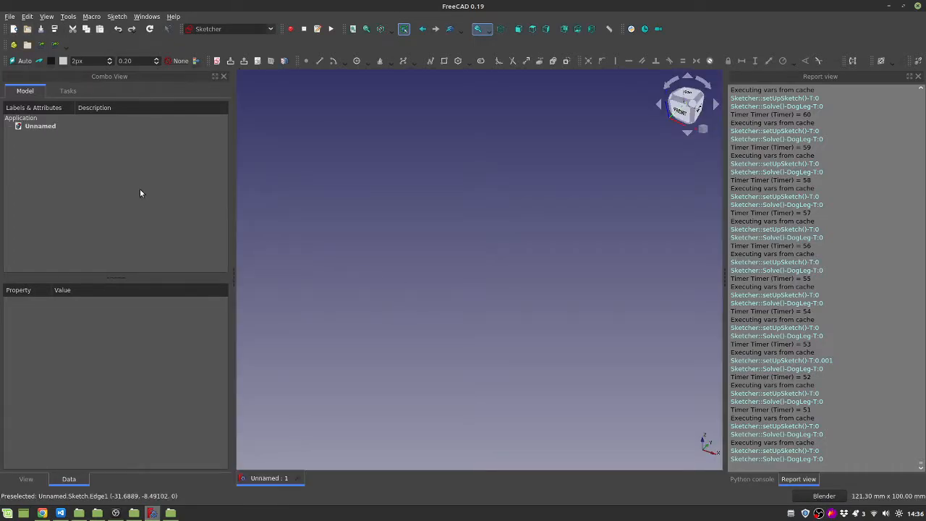
{"action": "left_click", "coordinate": [41, 29]}
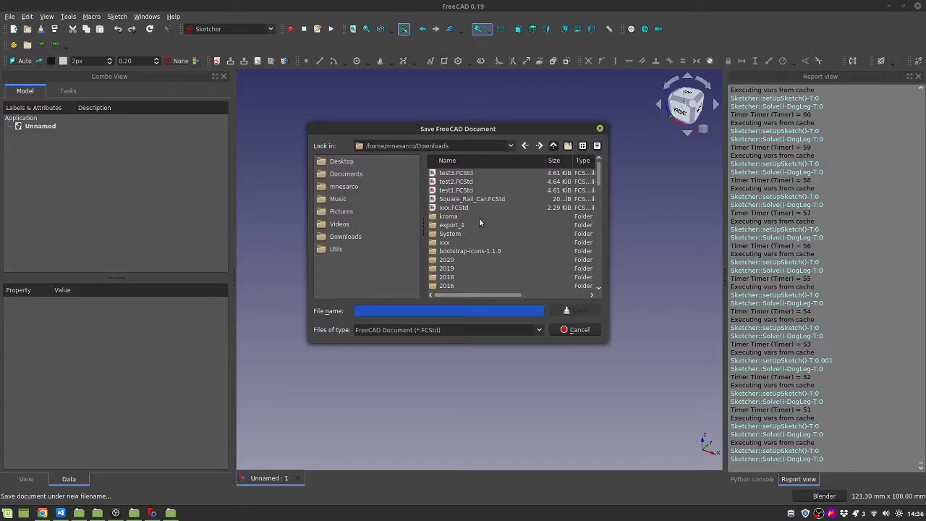
{"action": "double_click", "coordinate": [454, 242]}
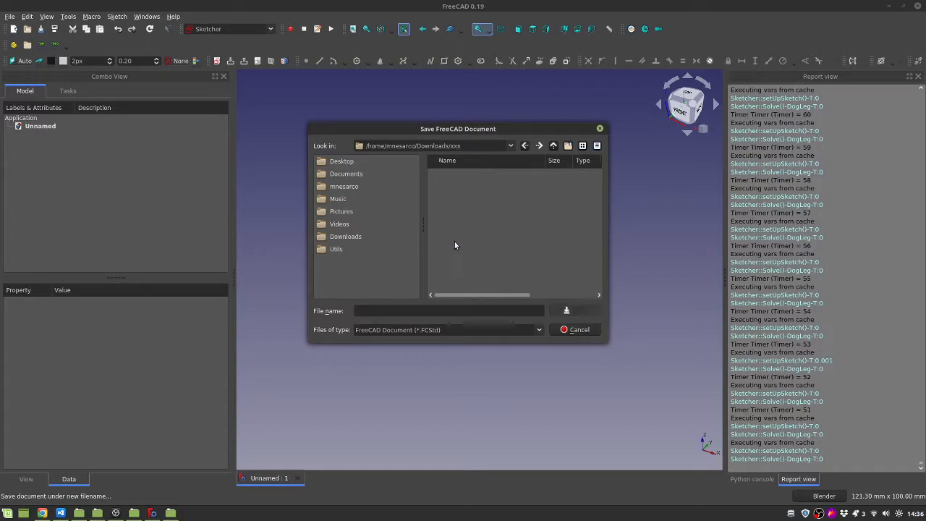
{"action": "left_click", "coordinate": [426, 310]}
{"action": "type", "text": "test"}
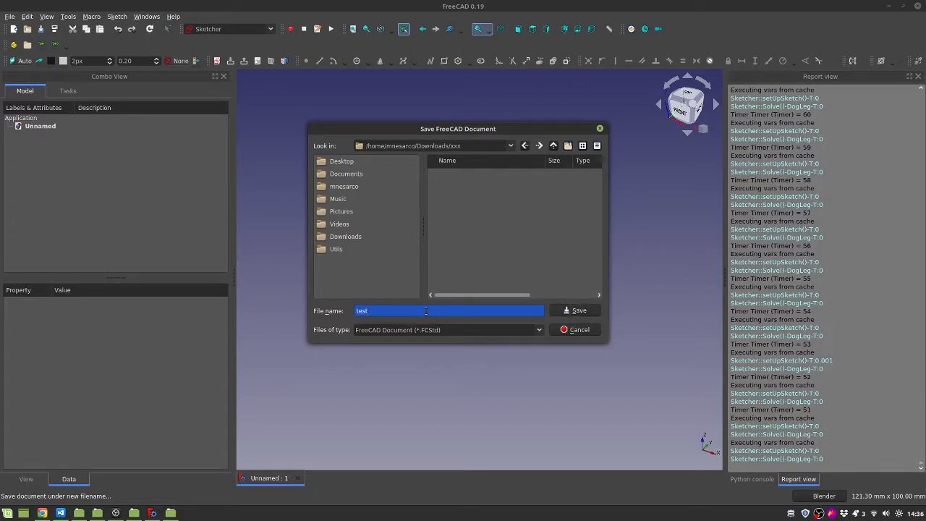
{"action": "left_click", "coordinate": [572, 310]}
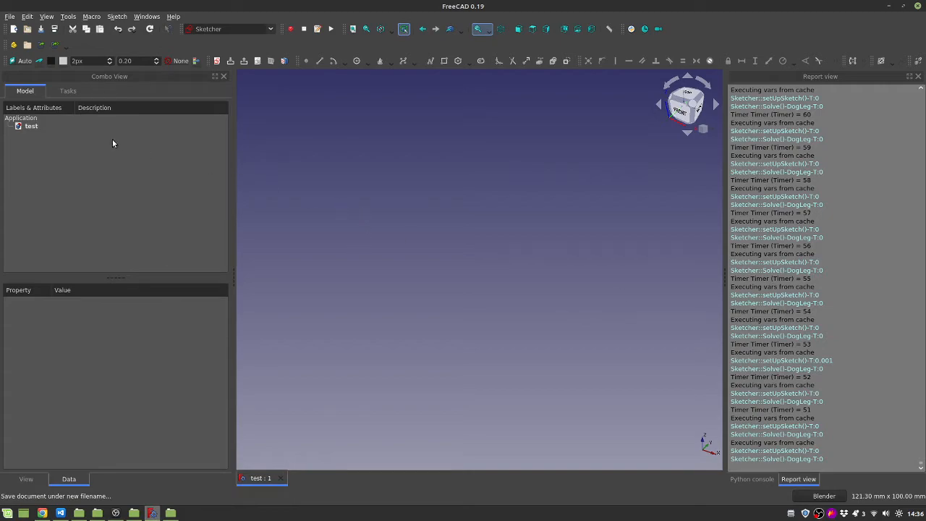
Create a sketch on the XY-Plane and draw a line about 28 mm long from the origin at about 45°
{"action": "left_click", "coordinate": [32, 127]}
{"action": "left_click", "coordinate": [216, 60]}
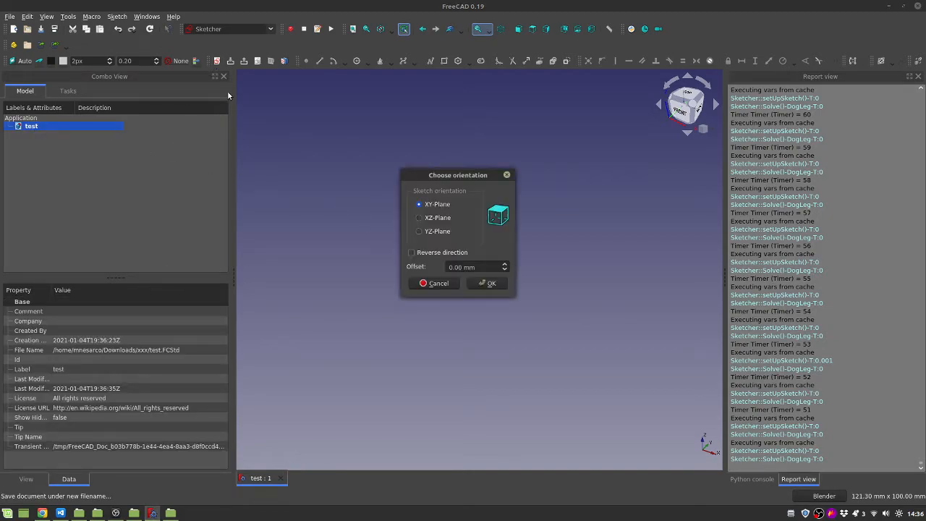
{"action": "left_click", "coordinate": [489, 288]}
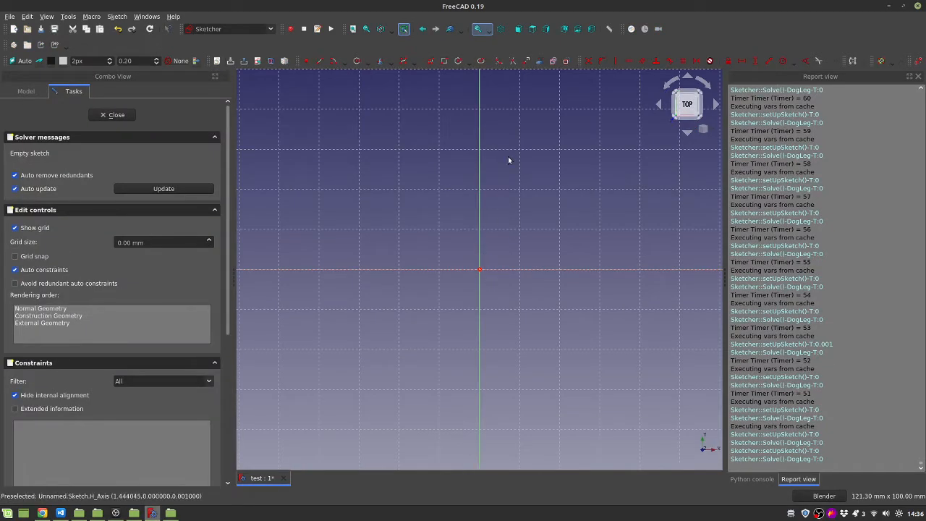
{"action": "left_click", "coordinate": [320, 65]}
{"action": "left_click", "coordinate": [480, 270]}
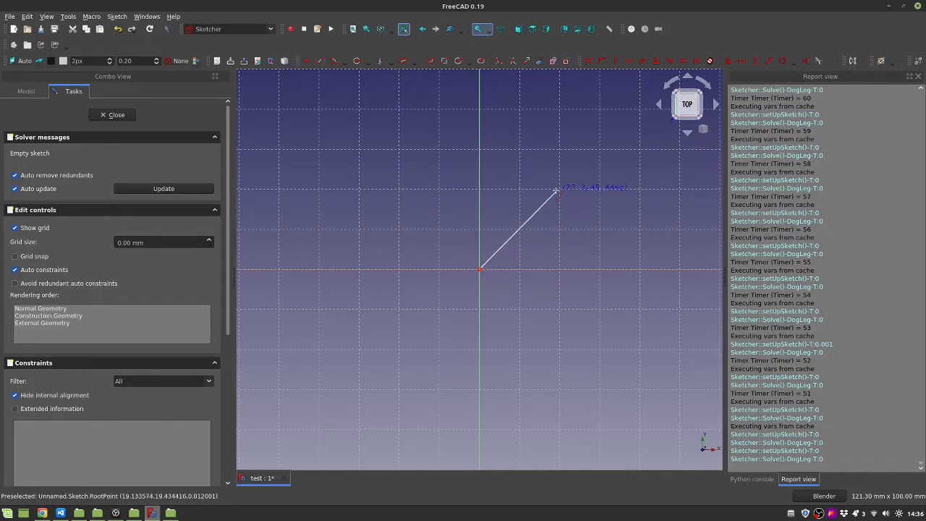
{"action": "left_click", "coordinate": [557, 191]}
Add a length constraint to the sketched line, keeping its drawn length
{"action": "left_click", "coordinate": [524, 225]}
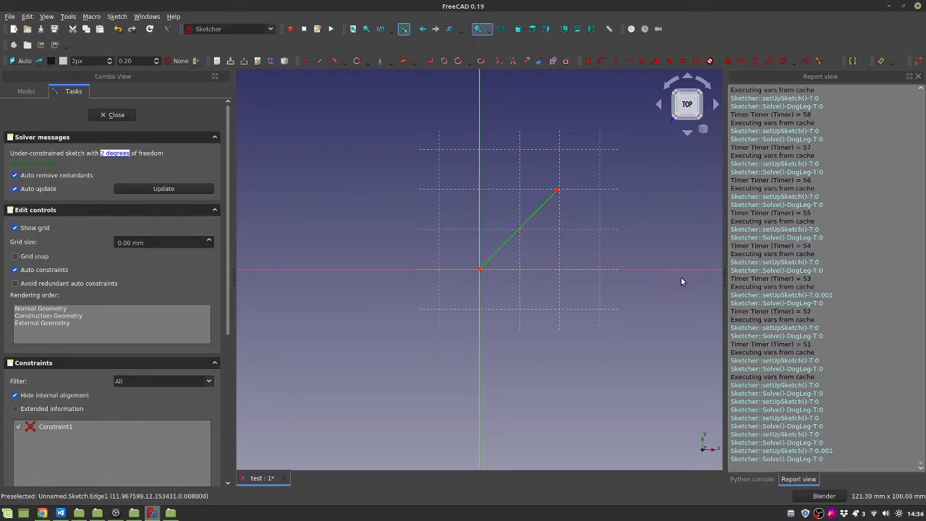
{"action": "left_click", "coordinate": [767, 60]}
{"action": "left_click", "coordinate": [863, 117]}
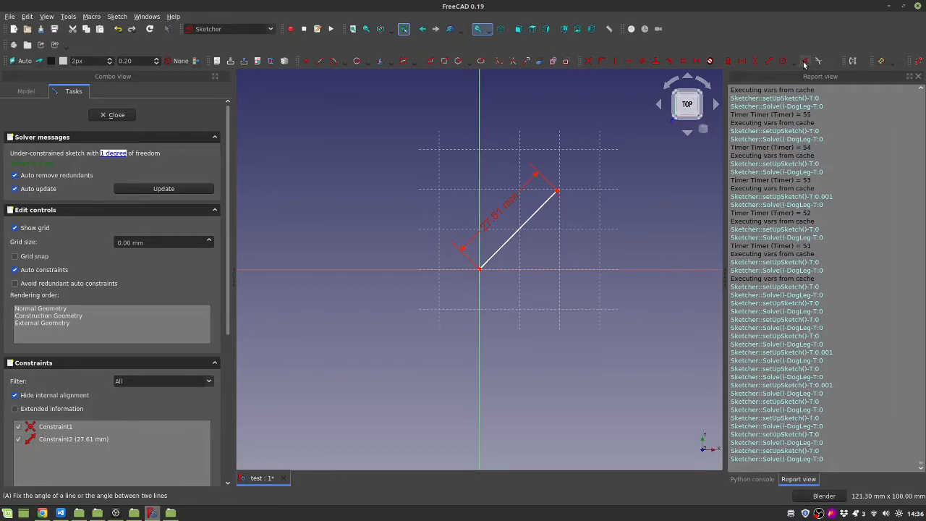
Constrain the angle between the line and the horizontal axis at the proposed value, and close the sketch
{"action": "left_click", "coordinate": [533, 216]}
{"action": "left_click", "coordinate": [553, 269]}
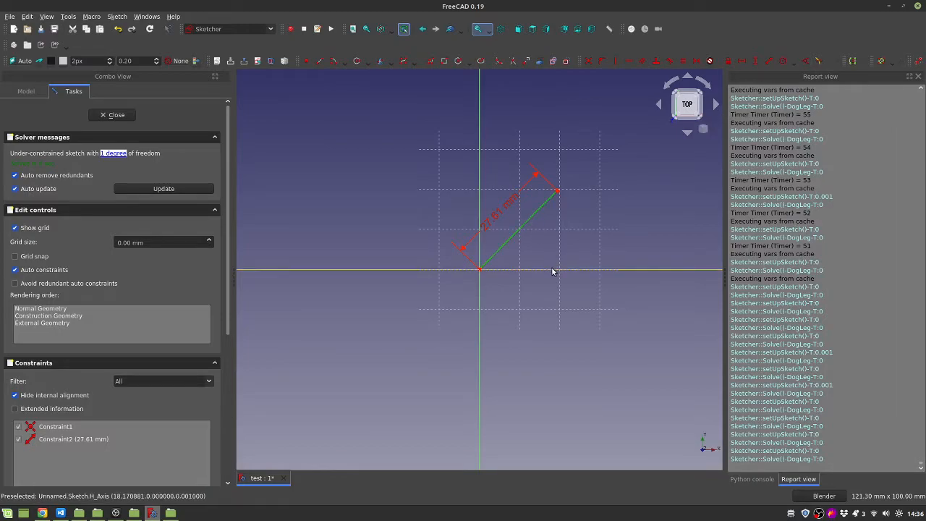
{"action": "left_click", "coordinate": [804, 61]}
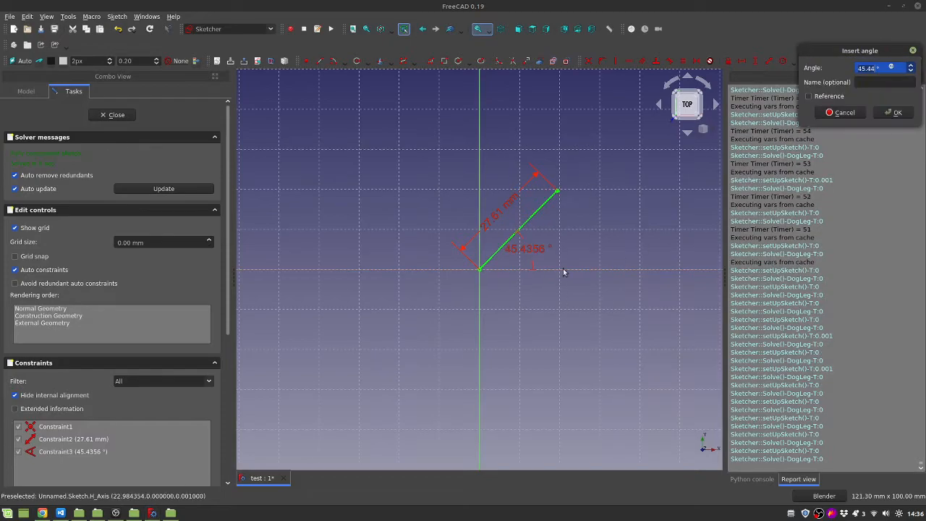
{"action": "left_click", "coordinate": [908, 114]}
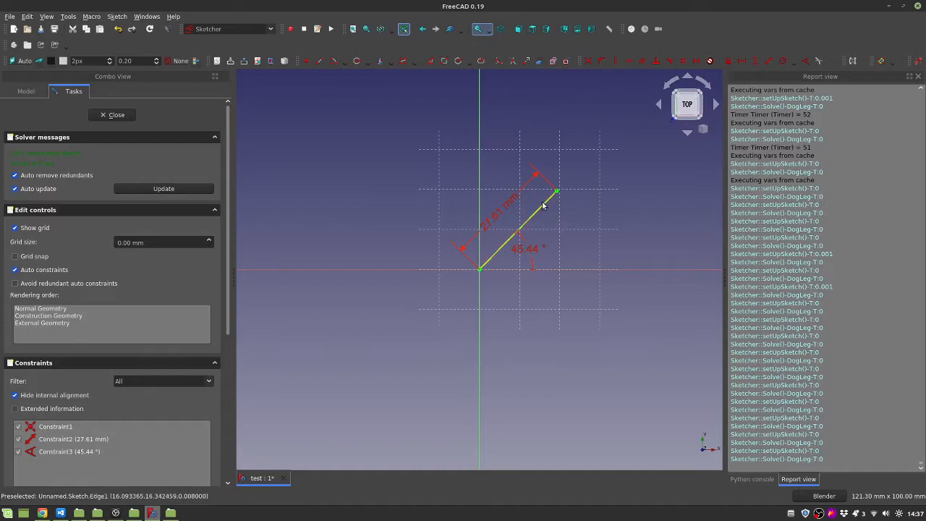
{"action": "left_click", "coordinate": [116, 115]}
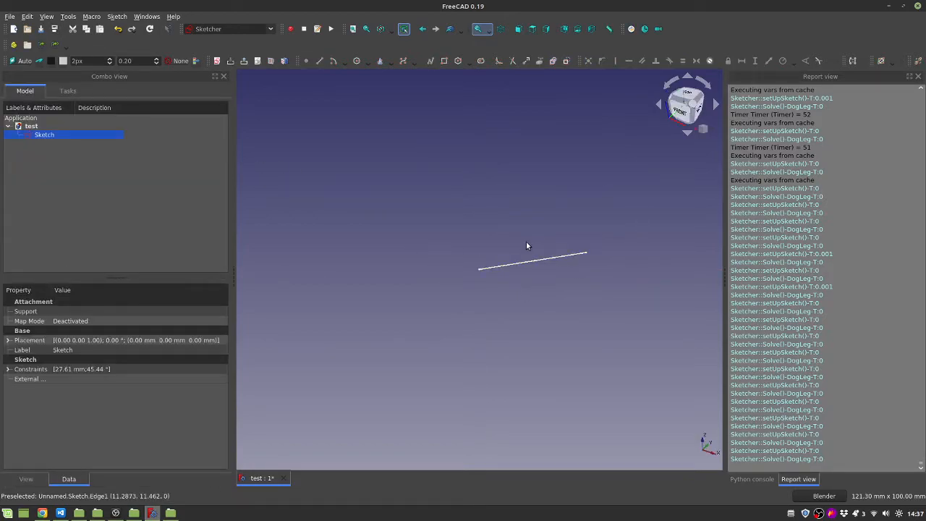
Create a data store for variables named vars
{"action": "left_click", "coordinate": [528, 261]}
{"action": "left_click", "coordinate": [551, 292]}
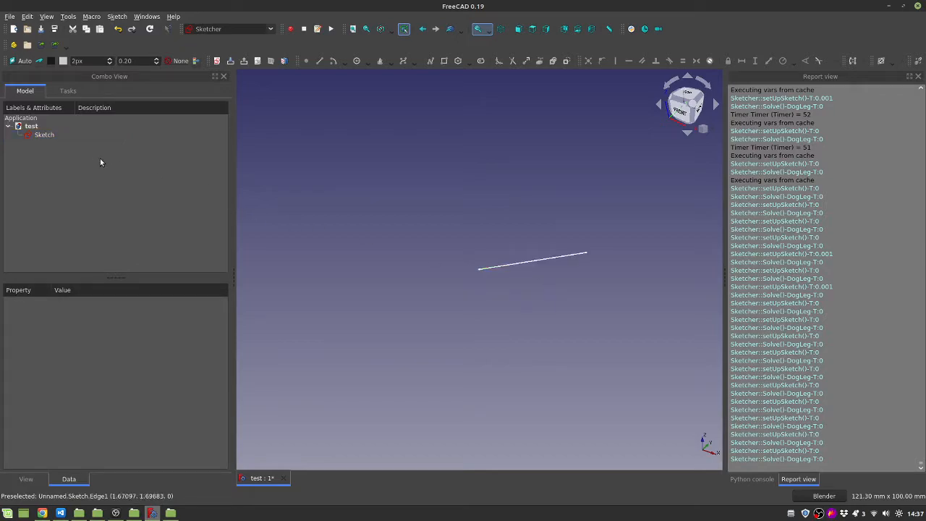
{"action": "left_click", "coordinate": [44, 134]}
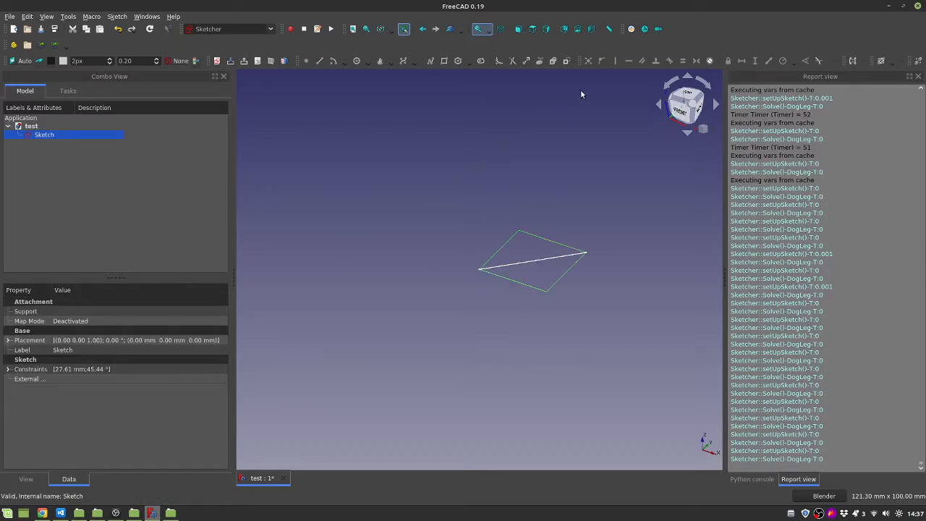
{"action": "left_click", "coordinate": [630, 29]}
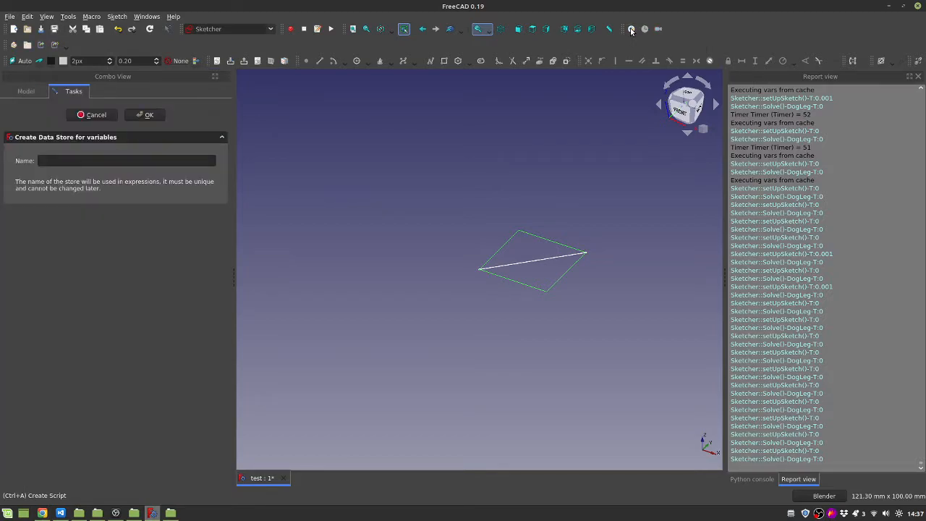
{"action": "left_click", "coordinate": [102, 163]}
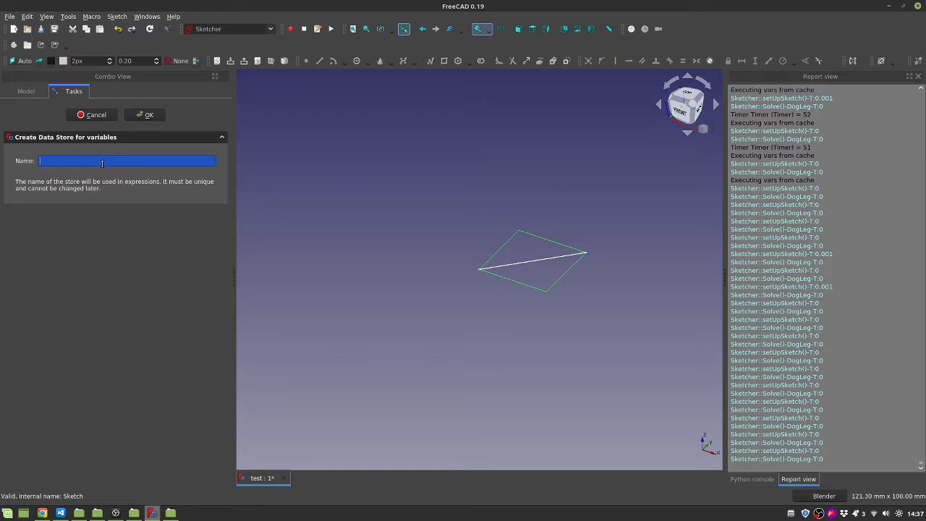
{"action": "type", "text": "vars"}
{"action": "left_click", "coordinate": [148, 115]}
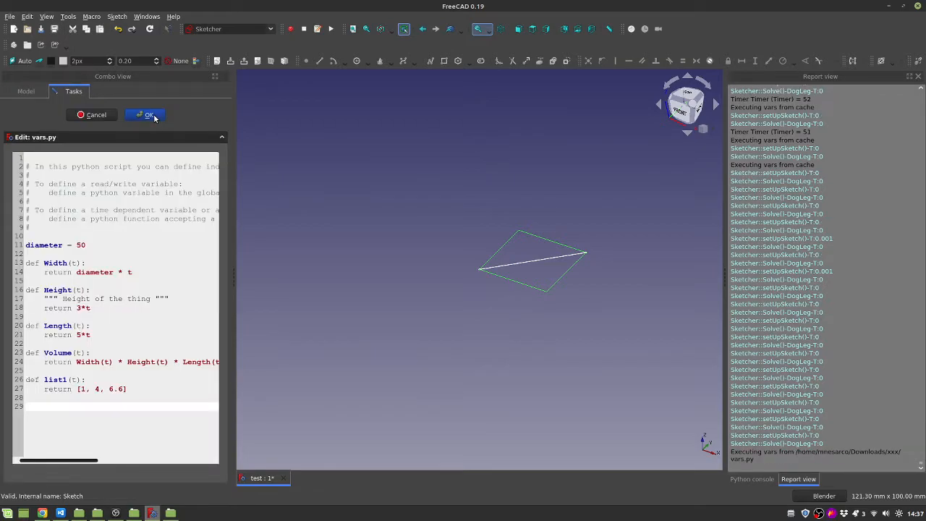
Replace all template code in vars.py with a function length() that returns TIME
{"action": "left_click", "coordinate": [133, 397]}
{"action": "left_click_drag", "start_coordinate": [107, 379], "coordinate": [0, 115]}
{"action": "key", "text": "BackSpace"}
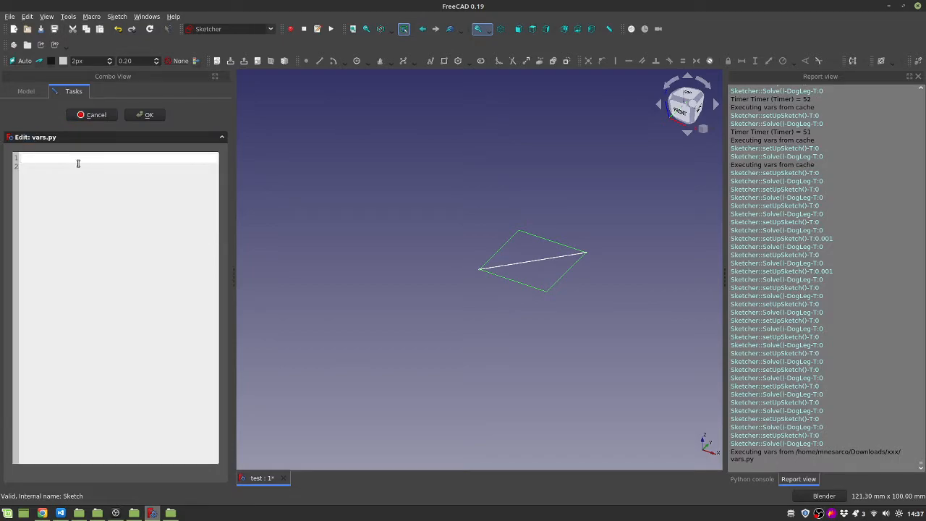
{"action": "type", "text": "def length():"}
{"action": "key", "text": "Return"}
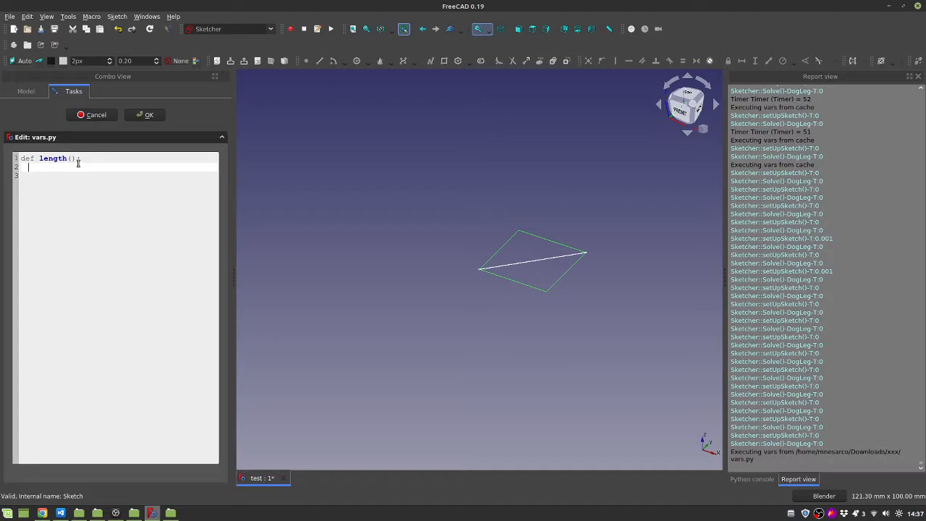
{"action": "type", "text": "return TIMES"}
{"action": "key", "text": "BackSpace"}
{"action": "key", "text": "Return"}
{"action": "key", "text": "Return"}
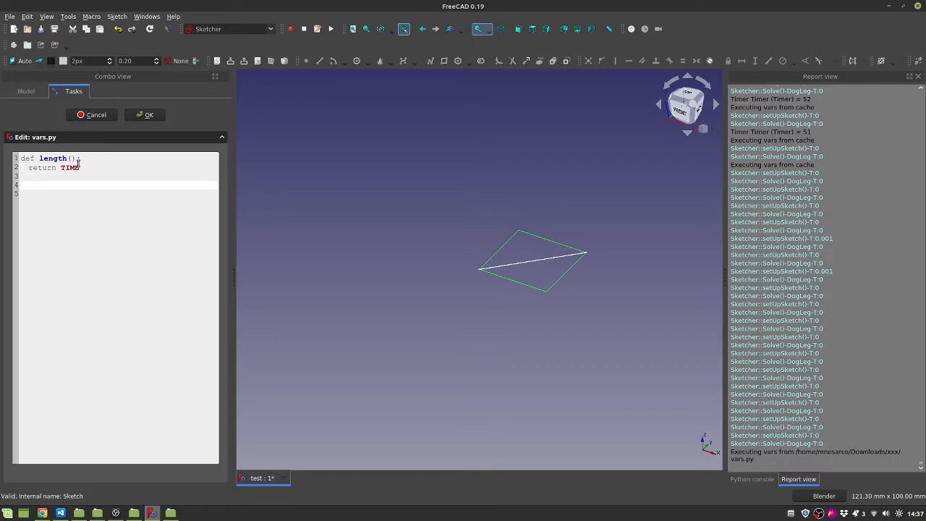
Insert the variable definition scale = 1 above the length() function, separated by a blank line
{"action": "key", "text": "Up"}
{"action": "key", "text": "Up"}
{"action": "key", "text": "Up"}
{"action": "key", "text": "Return"}
{"action": "key", "text": "Return"}
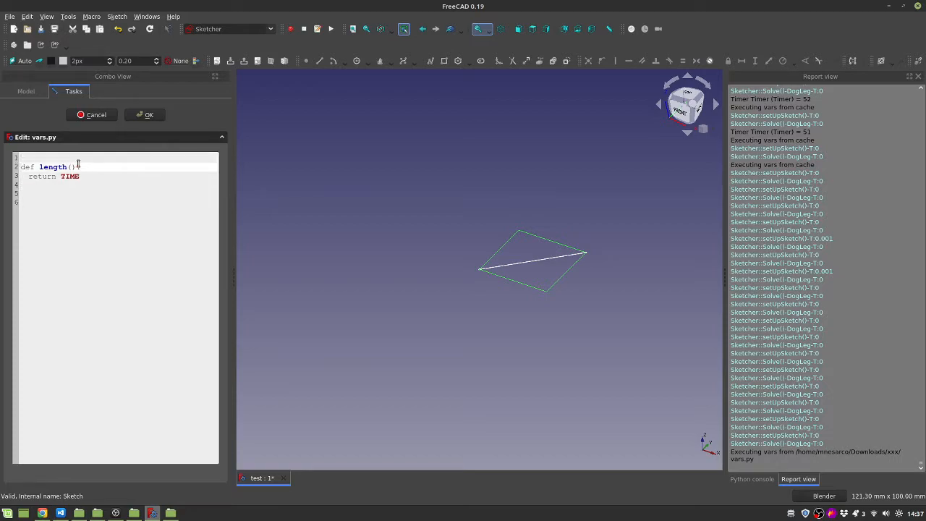
{"action": "key", "text": "Up"}
{"action": "key", "text": "Up"}
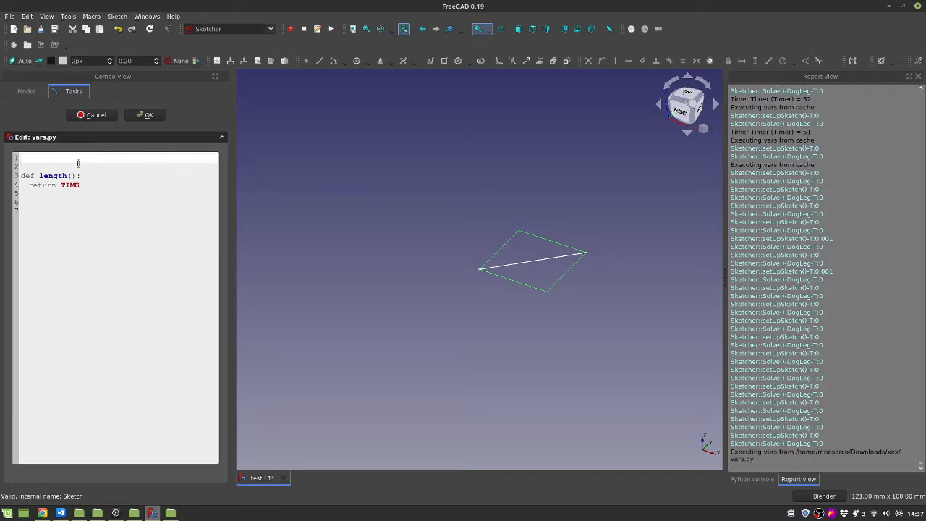
{"action": "type", "text": "scale = 1"}
Extend the return expression of length() to TIME * scale + 1
{"action": "key", "text": "Down"}
{"action": "key", "text": "Down"}
{"action": "key", "text": "Down"}
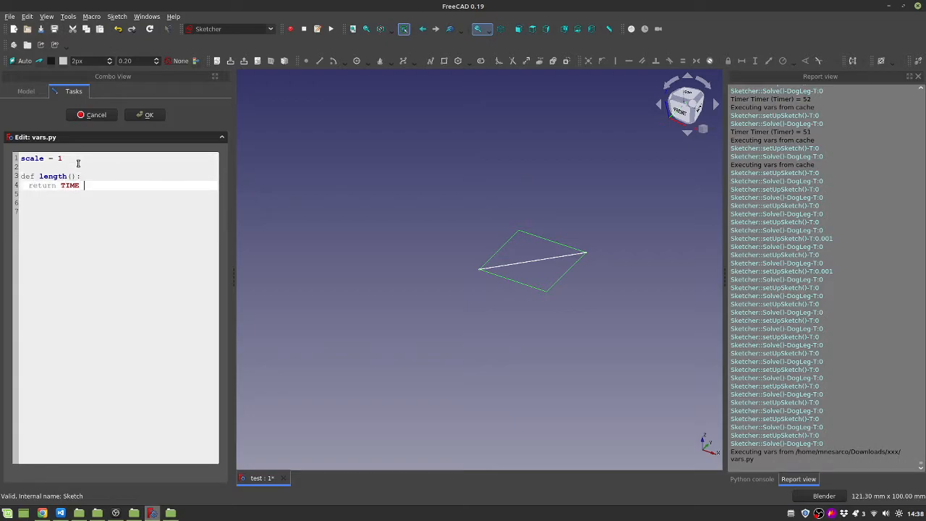
{"action": "type", "text": "* scale"}
{"action": "type", "text": "+ 1"}
Add the header of a second function, def angle():, below the length() function
{"action": "key", "text": "Up"}
{"action": "key", "text": "Up"}
{"action": "key", "text": "Down"}
{"action": "key", "text": "Down"}
{"action": "key", "text": "Down"}
{"action": "key", "text": "Return"}
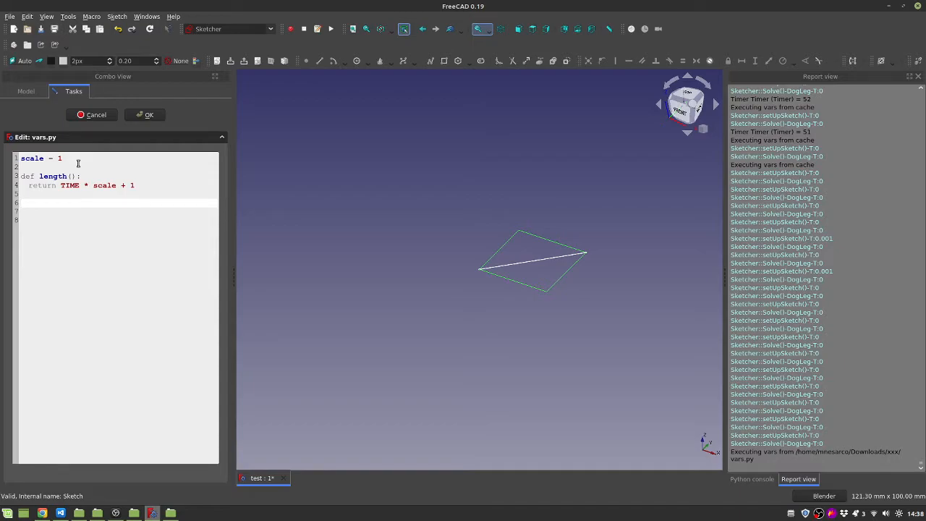
{"action": "type", "text": "def angle():"}
{"action": "key", "text": "Return"}
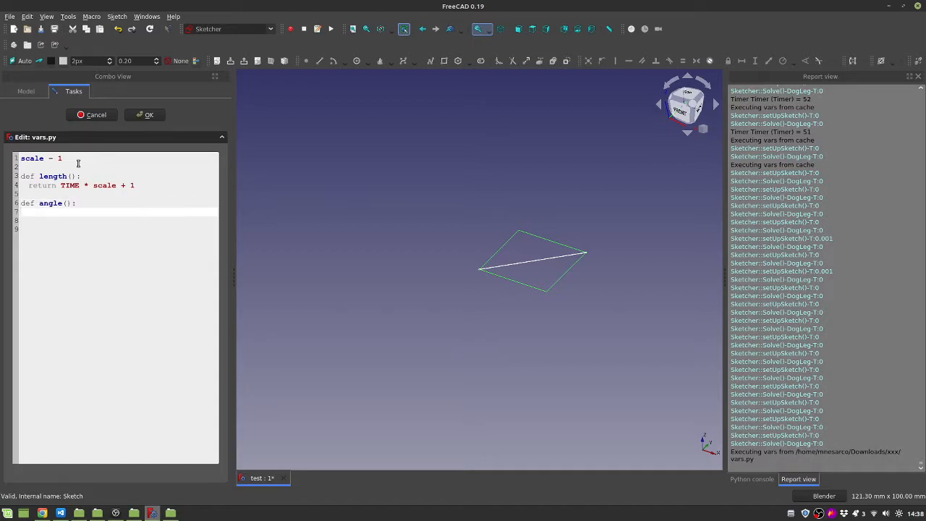
Make the angle() function return (length() * 5) % 360
{"action": "type", "text": "return "}
{"action": "type", "text": "length"}
{"action": "key", "text": "BackSpace"}
{"action": "key", "text": "BackSpace"}
{"action": "key", "text": "BackSpace"}
{"action": "key", "text": "BackSpace"}
{"action": "type", "text": "ngth"}
{"action": "type", "text": "()"}
{"action": "type", "text": " *"}
{"action": "type", "text": " 5"}
{"action": "type", "text": "("}
{"action": "key", "text": "End"}
{"action": "type", "text": ")"}
{"action": "type", "text": "% 360"}
{"action": "key", "text": "Return"}
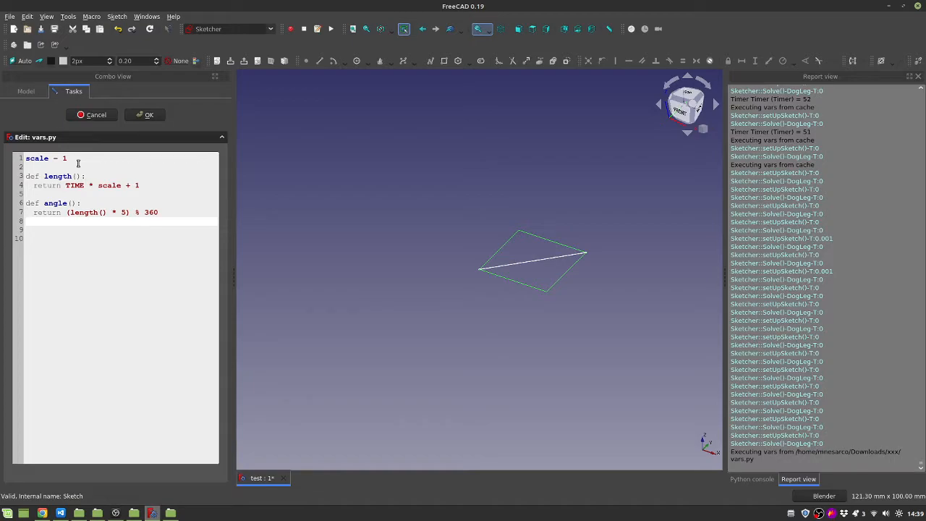
Review the script line by line, checking the scale variable and the length() and angle() functions
{"action": "key", "text": "Up"}
{"action": "key", "text": "Up"}
{"action": "key", "text": "Up"}
{"action": "key", "text": "Up"}
{"action": "key", "text": "Up"}
{"action": "key", "text": "Up"}
{"action": "key", "text": "Up"}
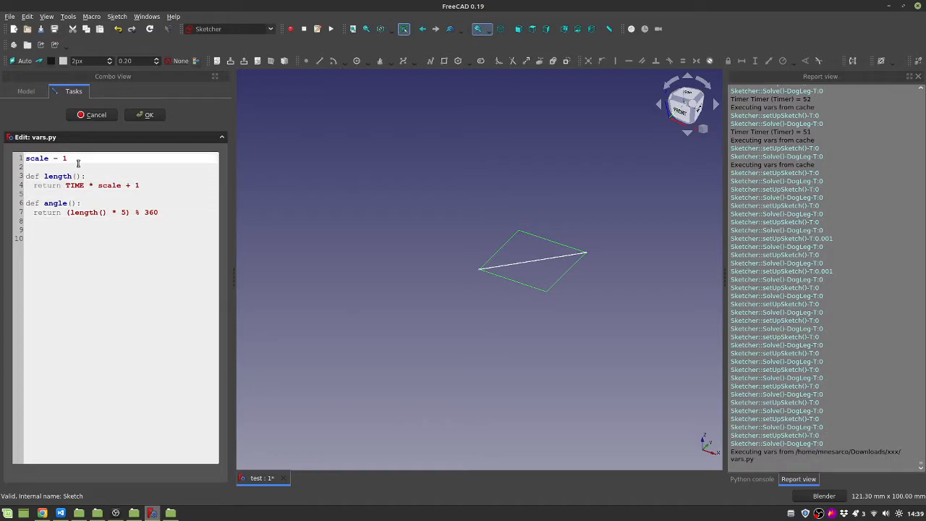
{"action": "key", "text": "Down"}
{"action": "key", "text": "Down"}
{"action": "key", "text": "Down"}
{"action": "key", "text": "Down"}
{"action": "key", "text": "Down"}
{"action": "key", "text": "Down"}
{"action": "key", "text": "Down"}
{"action": "key", "text": "Down"}
{"action": "key", "text": "Down"}
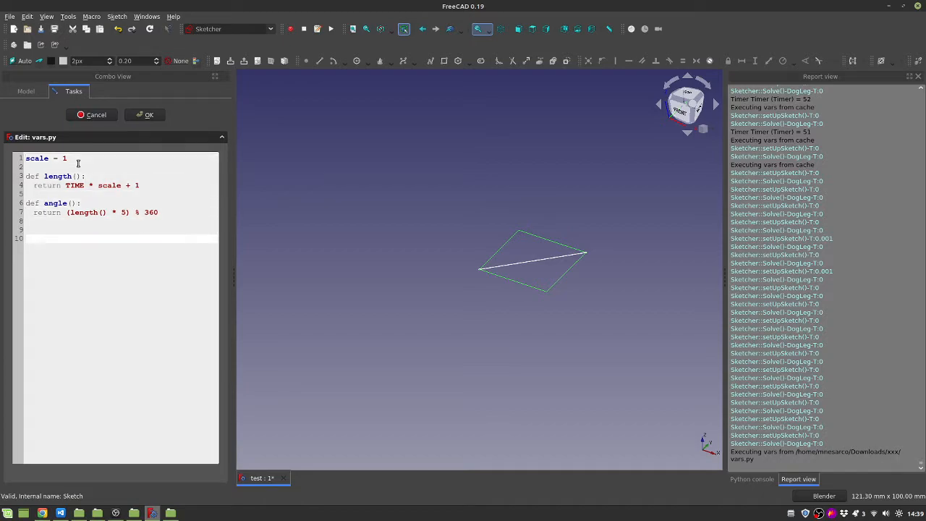
{"action": "key", "text": "Up"}
{"action": "key", "text": "Up"}
{"action": "key", "text": "Up"}
{"action": "key", "text": "Up"}
{"action": "key", "text": "Up"}
{"action": "key", "text": "Up"}
{"action": "key", "text": "Up"}
{"action": "key", "text": "Up"}
{"action": "key", "text": "Up"}
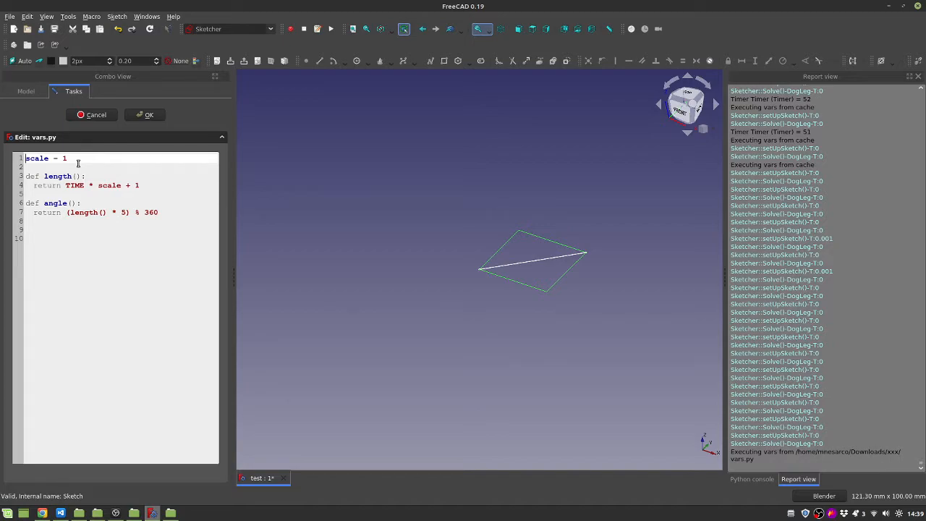
{"action": "key", "text": "Down"}
{"action": "key", "text": "Down"}
{"action": "key", "text": "Down"}
{"action": "key", "text": "Down"}
{"action": "key", "text": "Down"}
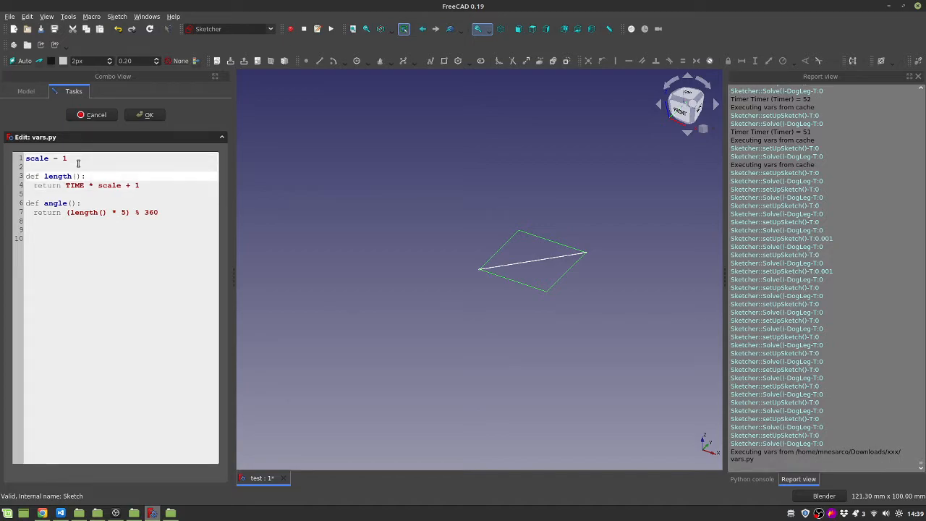
{"action": "key", "text": "Up"}
{"action": "key", "text": "Up"}
{"action": "key", "text": "Up"}
{"action": "key", "text": "Down"}
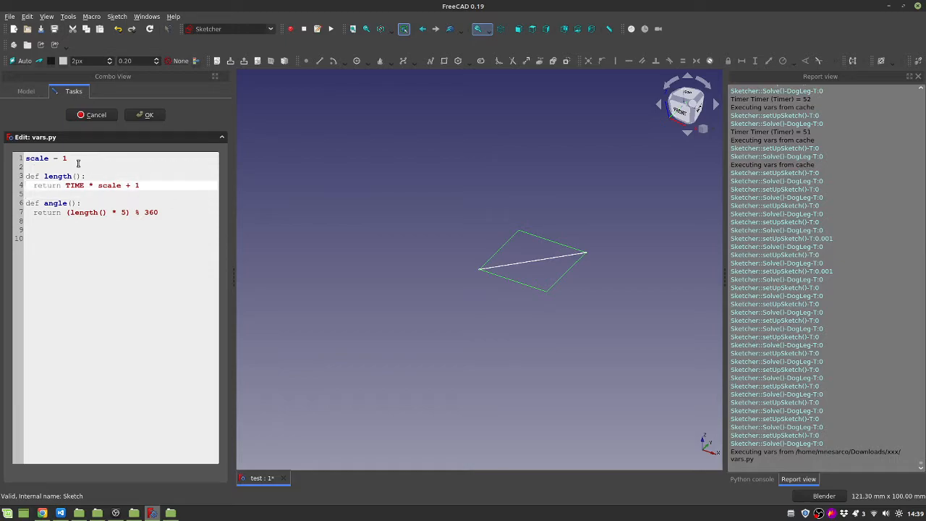
{"action": "key", "text": "Down"}
{"action": "key", "text": "Down"}
{"action": "key", "text": "Down"}
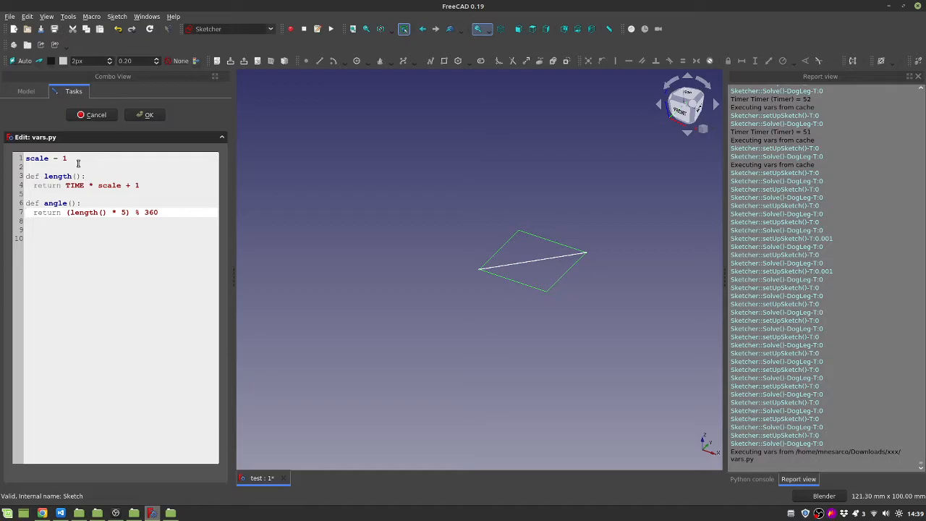
Accept the vars.py script and show the properties of the vars object
{"action": "left_click", "coordinate": [157, 114]}
{"action": "left_click", "coordinate": [44, 144]}
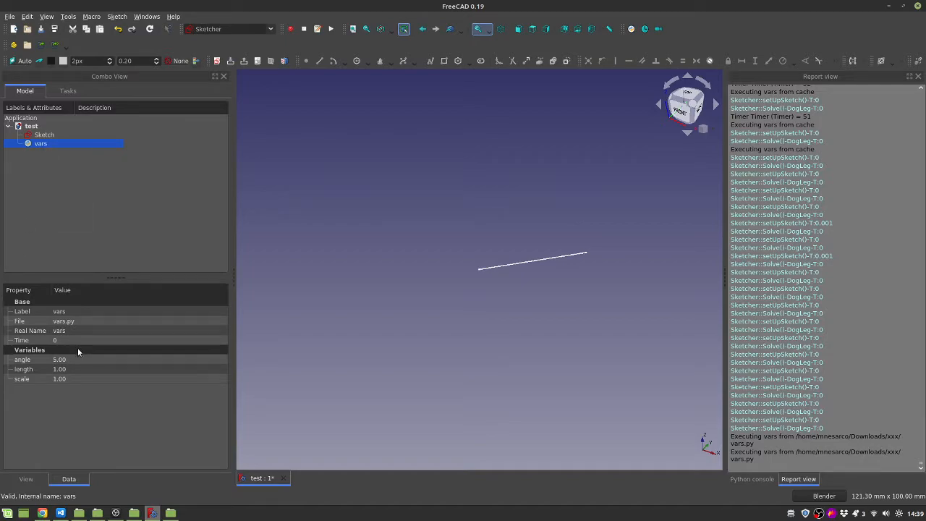
Examine the vars object's Time property together with its angle, length and scale variables
{"action": "left_click", "coordinate": [34, 380]}
{"action": "left_click", "coordinate": [41, 371]}
{"action": "left_click", "coordinate": [40, 381]}
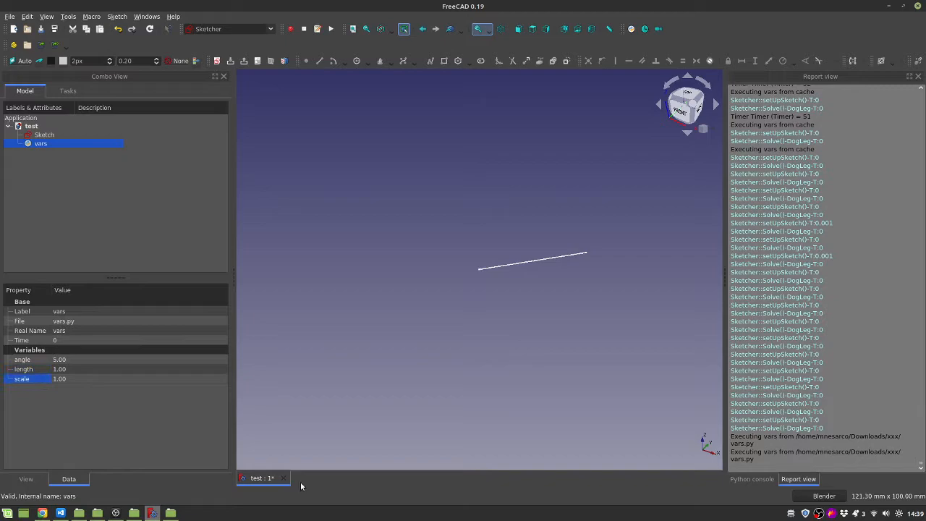
{"action": "left_click", "coordinate": [64, 341]}
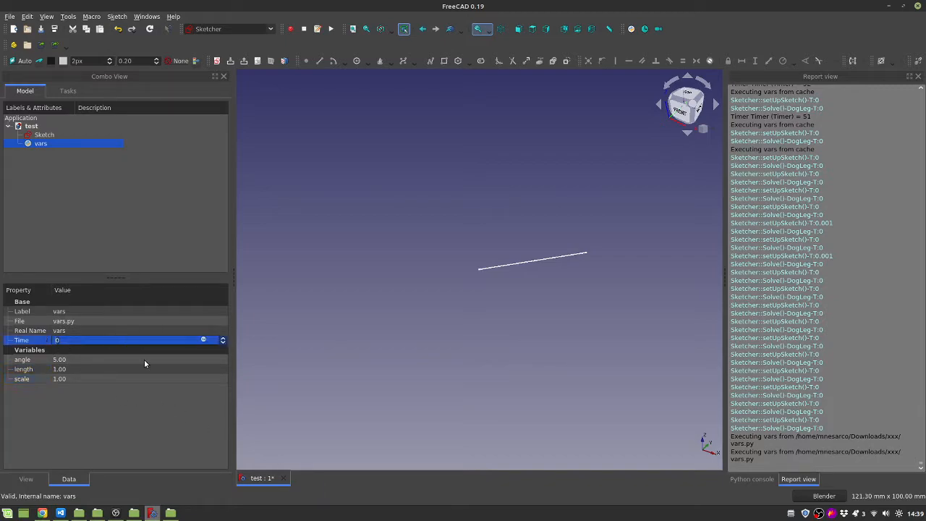
{"action": "left_click", "coordinate": [39, 371]}
{"action": "left_click", "coordinate": [35, 361]}
{"action": "left_click", "coordinate": [36, 369]}
Set the vars object's Time to 10 and its scale variable to 2
{"action": "left_click", "coordinate": [57, 342]}
{"action": "type", "text": "10"}
{"action": "key", "text": "Return"}
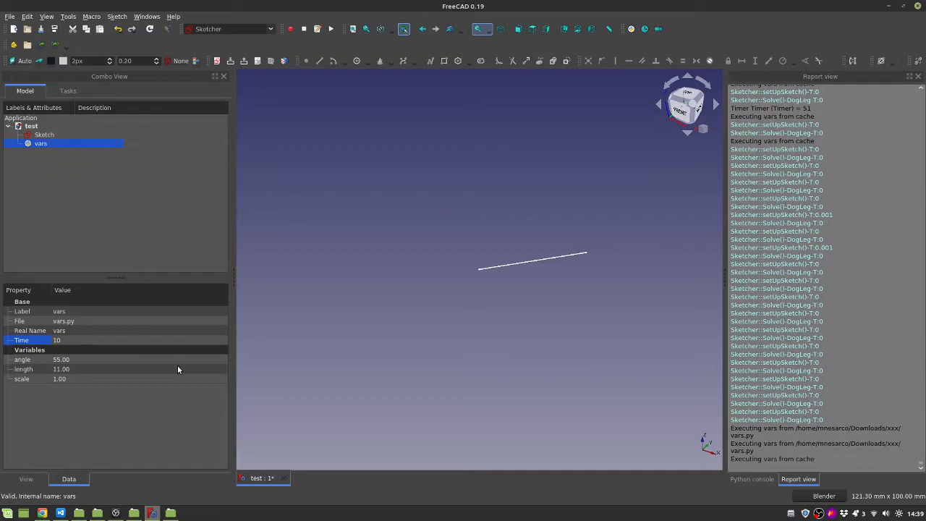
{"action": "left_click", "coordinate": [67, 379]}
{"action": "type", "text": "2"}
{"action": "key", "text": "Return"}
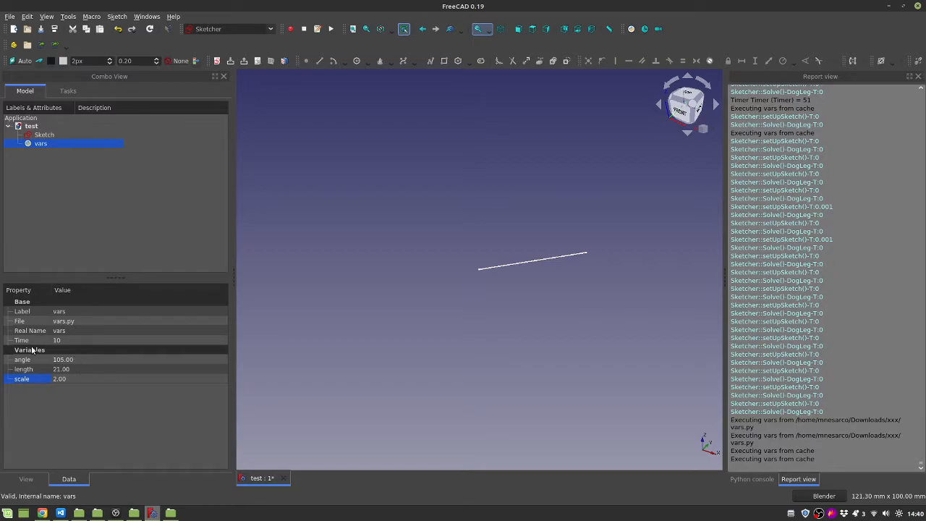
{"action": "left_click", "coordinate": [39, 370]}
Open the sketch for editing and bind the line's length constraint to the expression vars.length
{"action": "left_click", "coordinate": [531, 269]}
{"action": "left_click", "coordinate": [42, 136]}
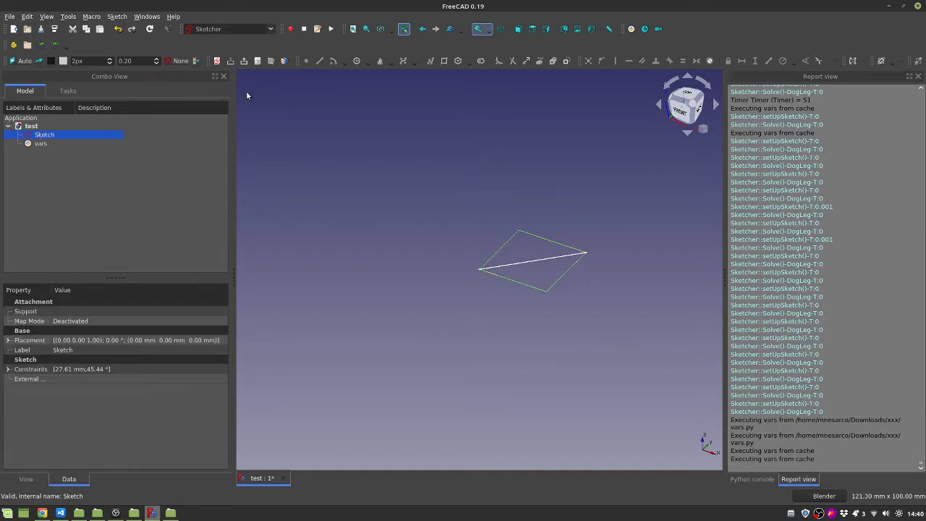
{"action": "double_click", "coordinate": [52, 134]}
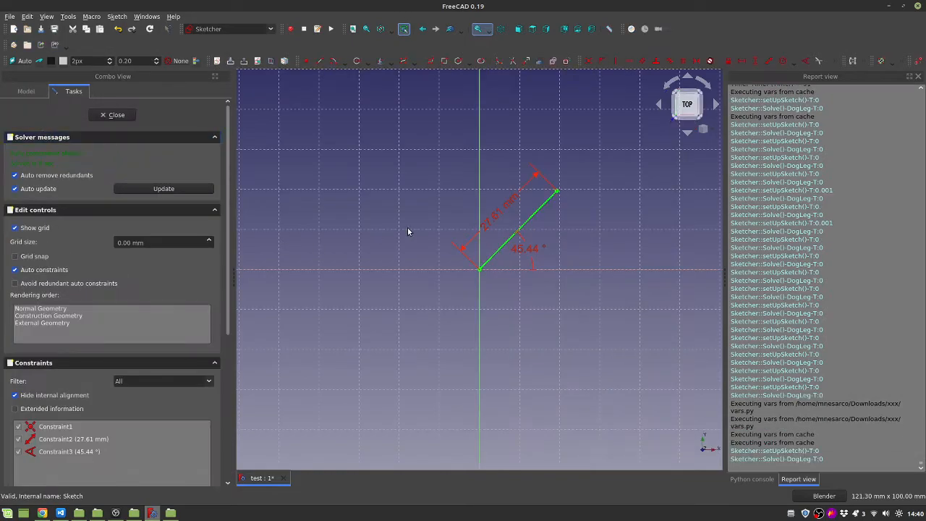
{"action": "double_click", "coordinate": [507, 207]}
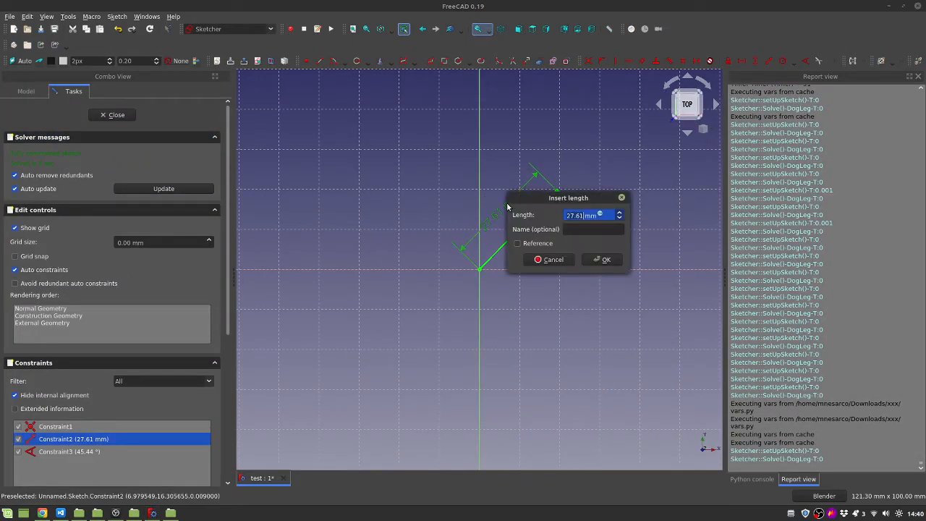
{"action": "left_click", "coordinate": [602, 214]}
{"action": "type", "text": "va"}
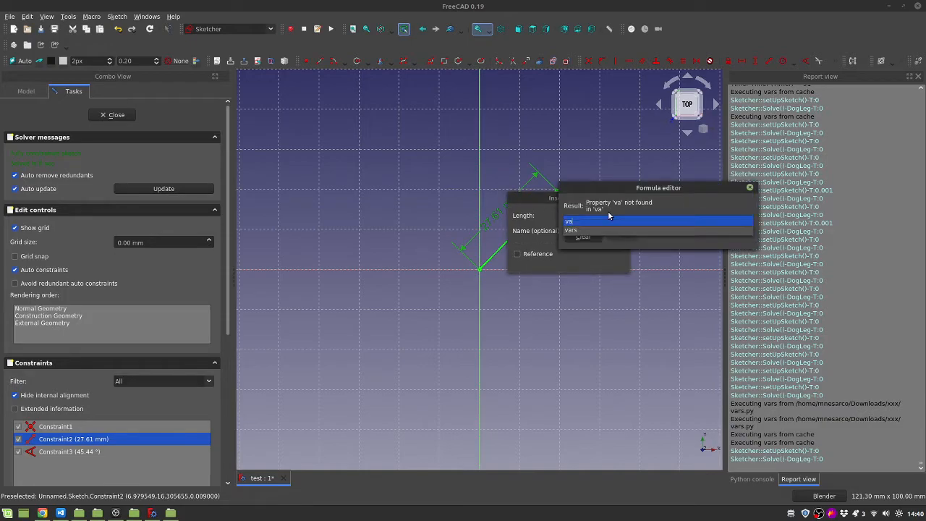
{"action": "type", "text": "rs."}
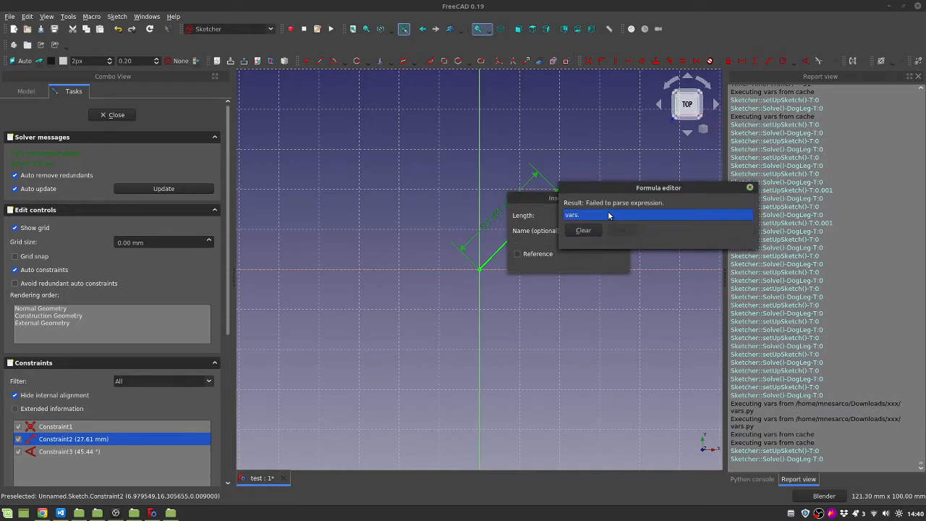
{"action": "type", "text": "length"}
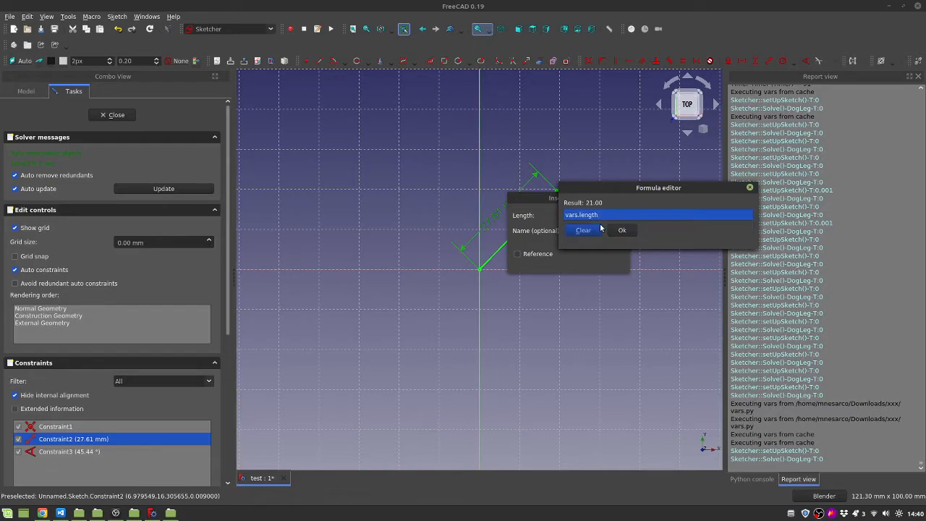
{"action": "left_click", "coordinate": [622, 230]}
{"action": "left_click", "coordinate": [609, 260]}
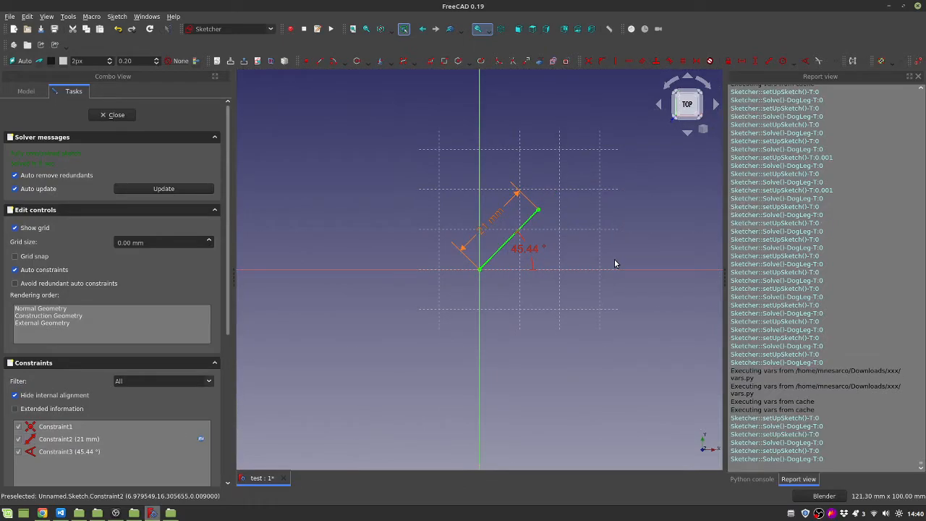
Bind the line's angle constraint to the expression vars.angle and close the sketch
{"action": "double_click", "coordinate": [537, 257]}
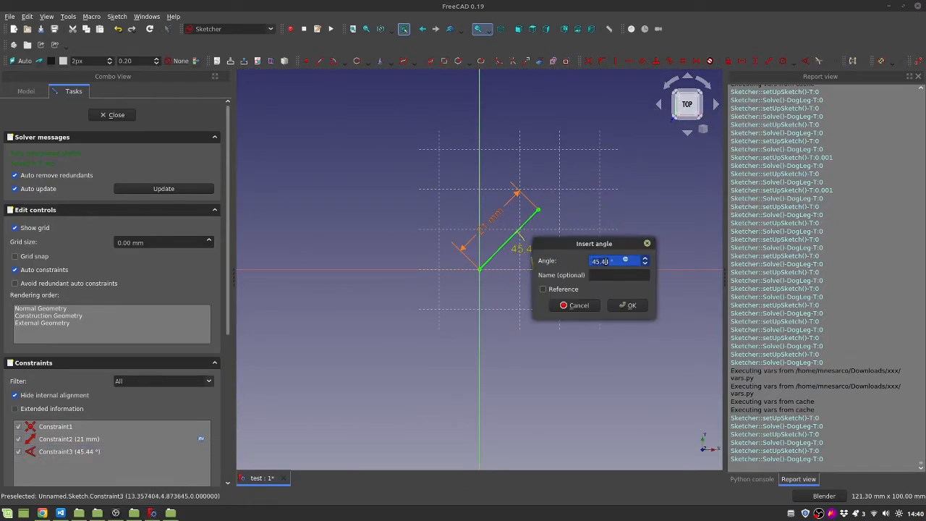
{"action": "key", "text": "equal"}
{"action": "type", "text": "vars.an"}
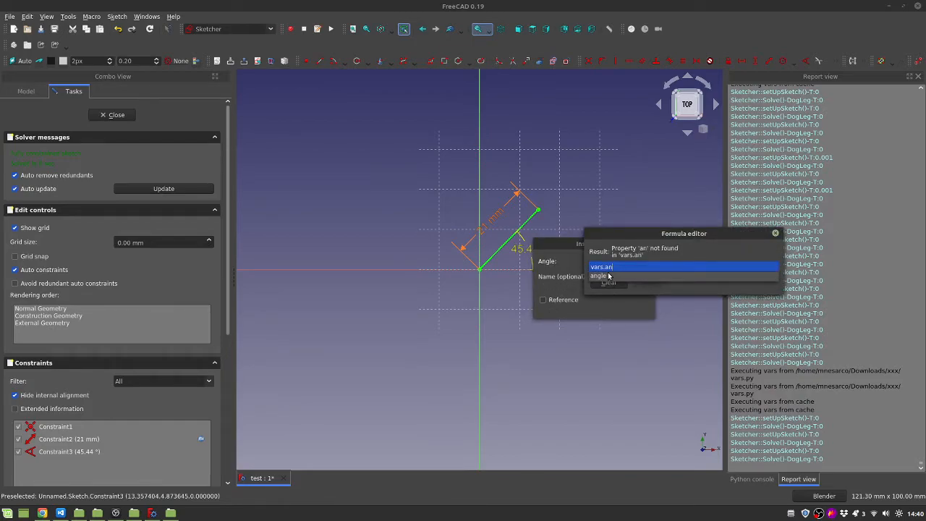
{"action": "left_click", "coordinate": [608, 277]}
{"action": "left_click", "coordinate": [613, 275]}
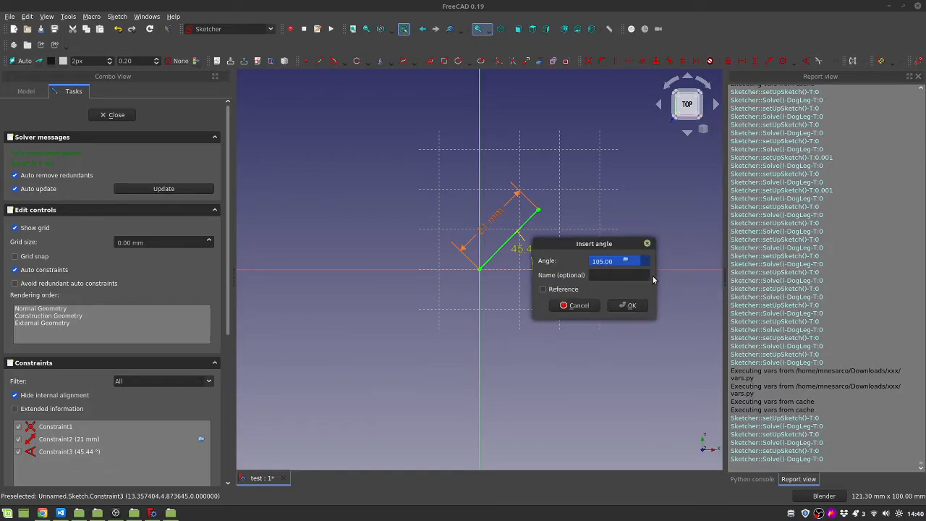
{"action": "left_click", "coordinate": [631, 306]}
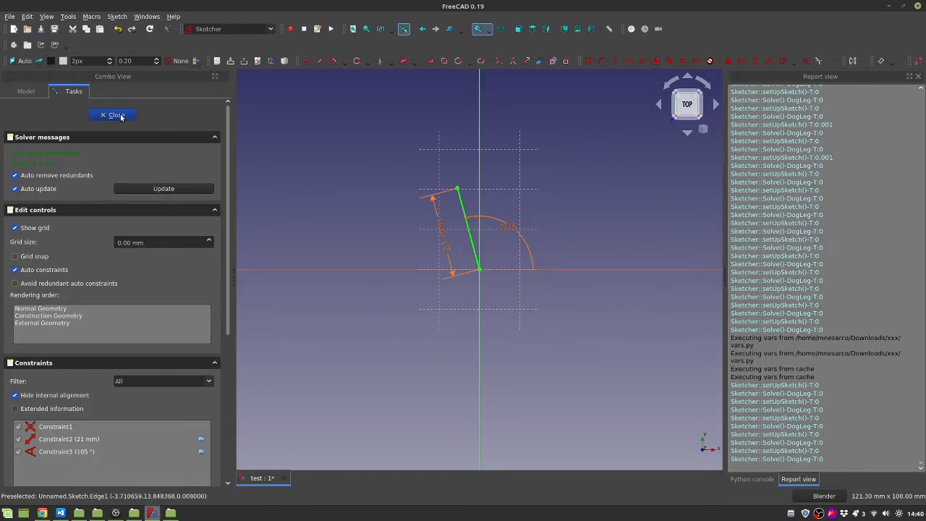
{"action": "left_click", "coordinate": [115, 115]}
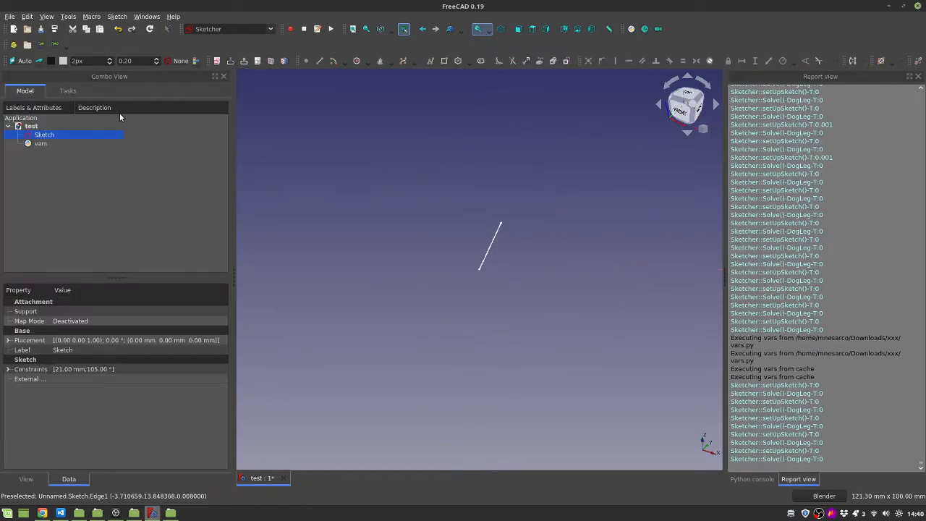
Set the vars object's Time to 100 and its scale variable to 1
{"action": "left_click", "coordinate": [42, 144]}
{"action": "left_click", "coordinate": [71, 340]}
{"action": "type", "text": "100"}
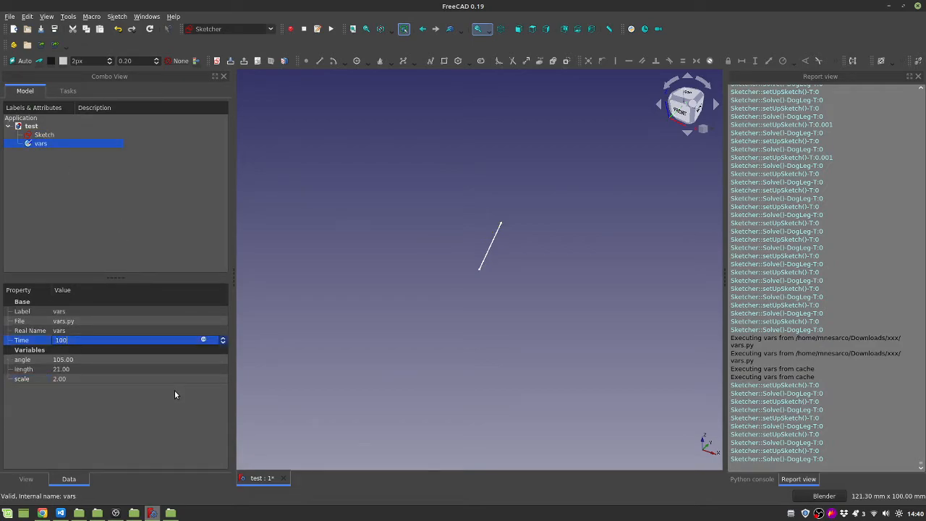
{"action": "key", "text": "Return"}
{"action": "scroll", "coordinate": [480, 322], "scroll_direction": "down", "scroll_amount": 8}
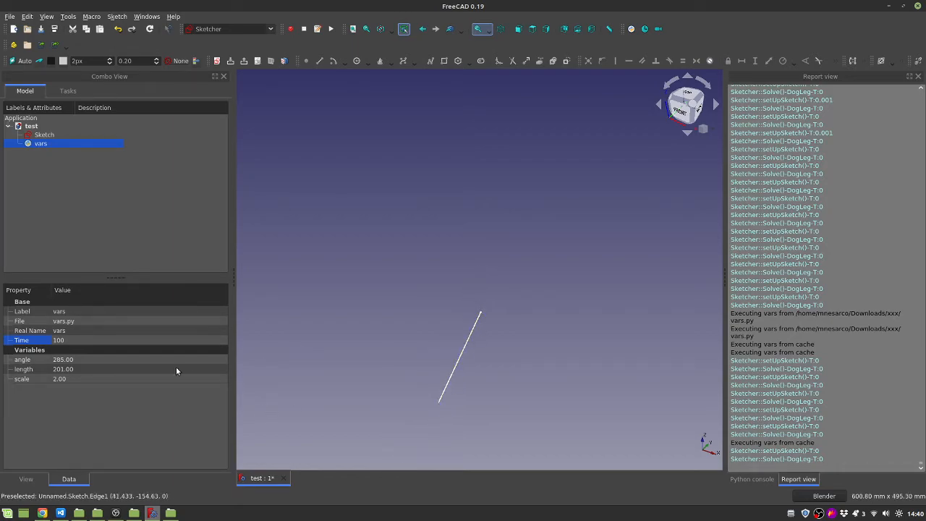
{"action": "left_click", "coordinate": [73, 378]}
{"action": "scroll", "coordinate": [74, 378], "scroll_direction": "down", "scroll_amount": 1}
{"action": "key", "text": "Return"}
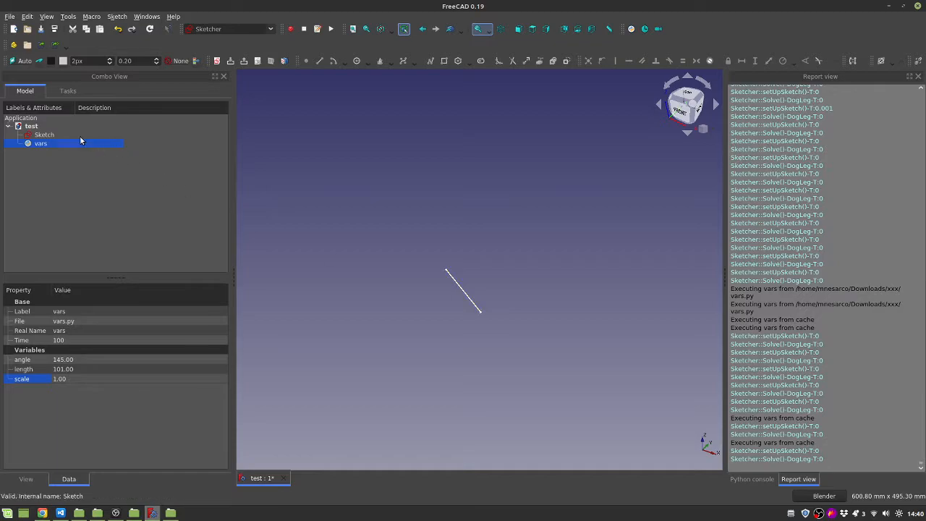
Create a Timer object in the document and set its End limit to 100
{"action": "left_click", "coordinate": [644, 29]}
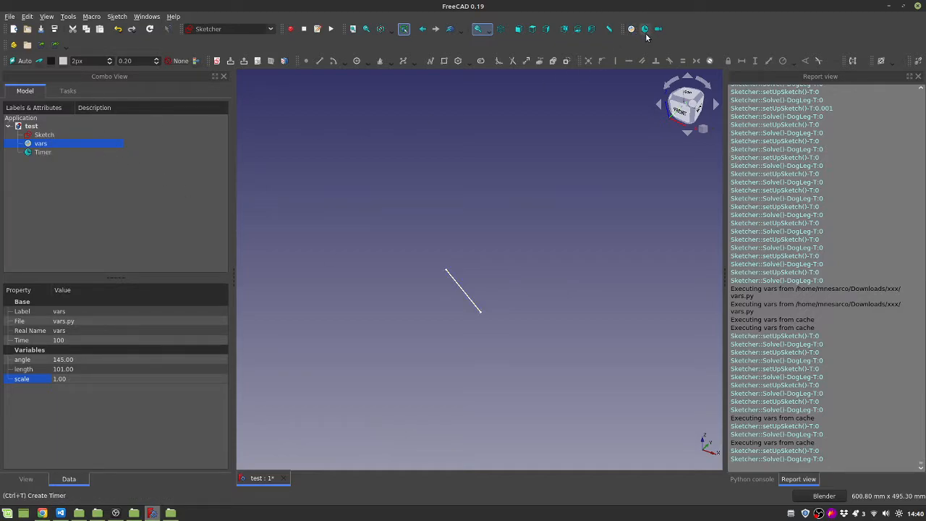
{"action": "left_click", "coordinate": [76, 152]}
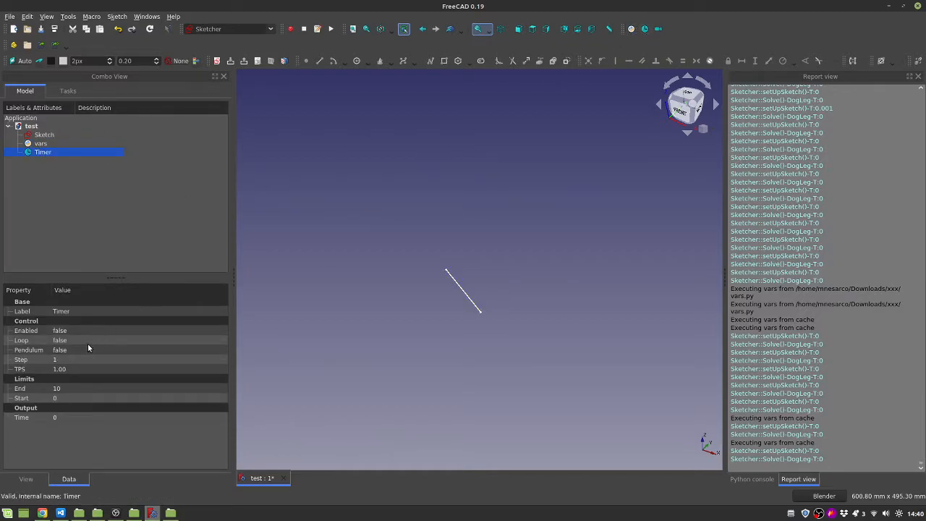
{"action": "left_click", "coordinate": [70, 388]}
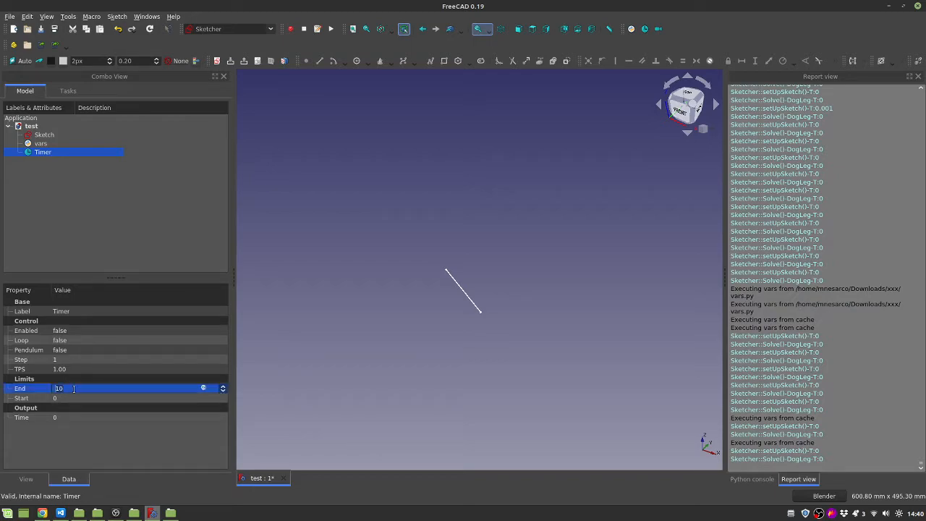
{"action": "type", "text": "100"}
{"action": "left_click", "coordinate": [112, 399]}
{"action": "left_click", "coordinate": [72, 360]}
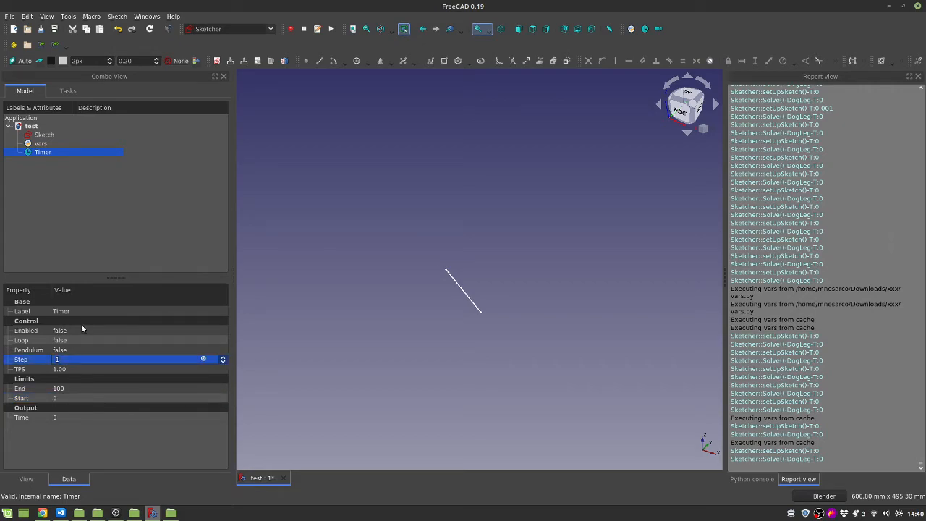
Bind the Time property of the vars object to the expression Timer.Time
{"action": "left_click", "coordinate": [42, 144]}
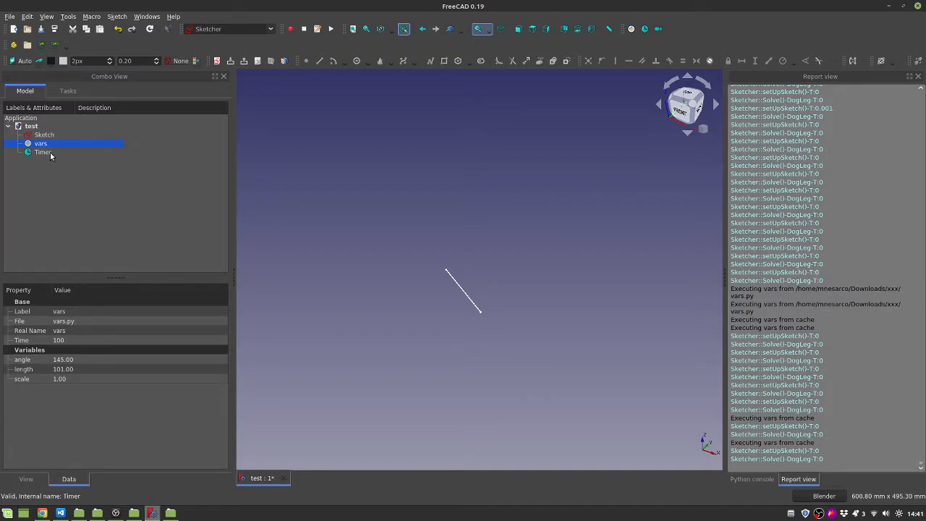
{"action": "left_click", "coordinate": [50, 154]}
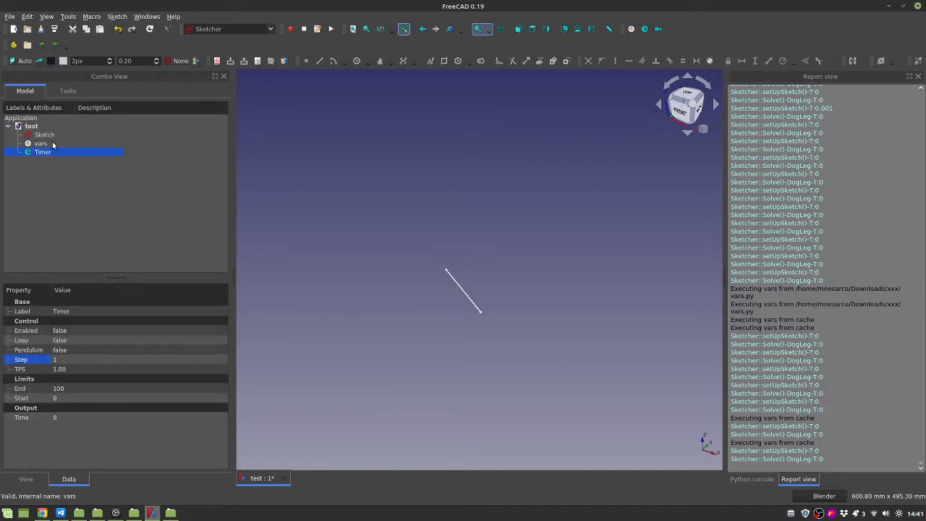
{"action": "left_click", "coordinate": [43, 144]}
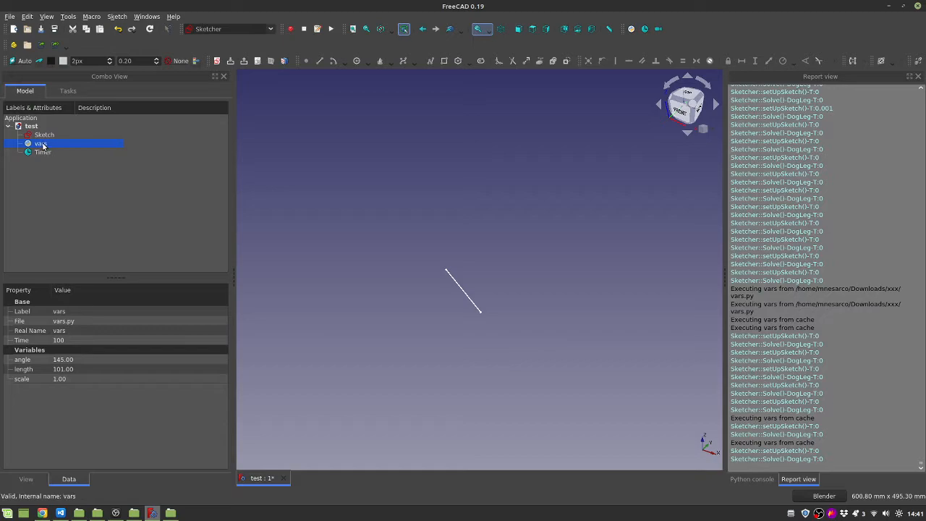
{"action": "left_click", "coordinate": [140, 340]}
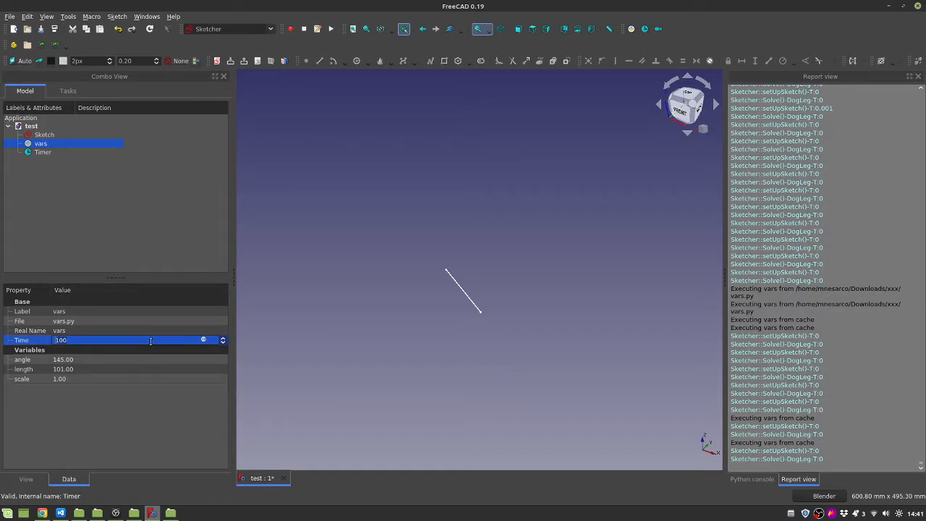
{"action": "left_click", "coordinate": [204, 340]}
{"action": "type", "text": "Timer"}
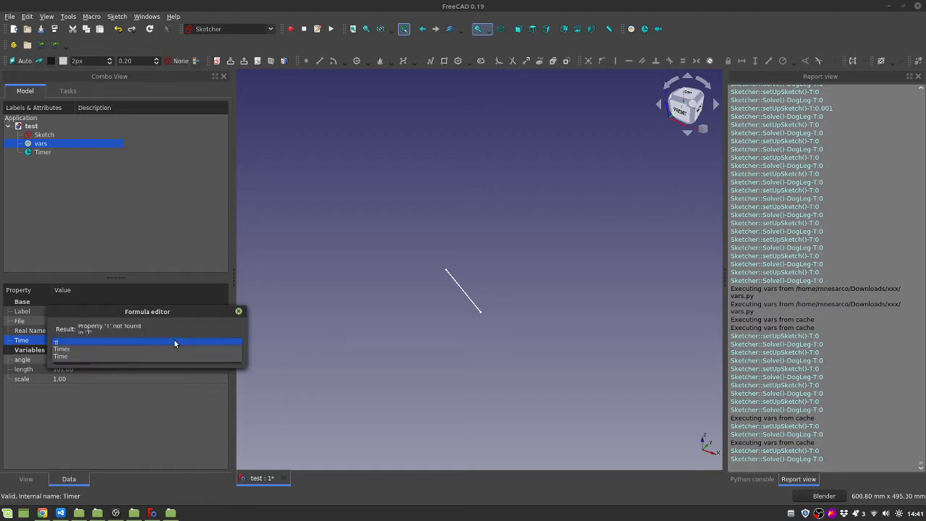
{"action": "left_click", "coordinate": [174, 343]}
{"action": "left_click", "coordinate": [65, 352]}
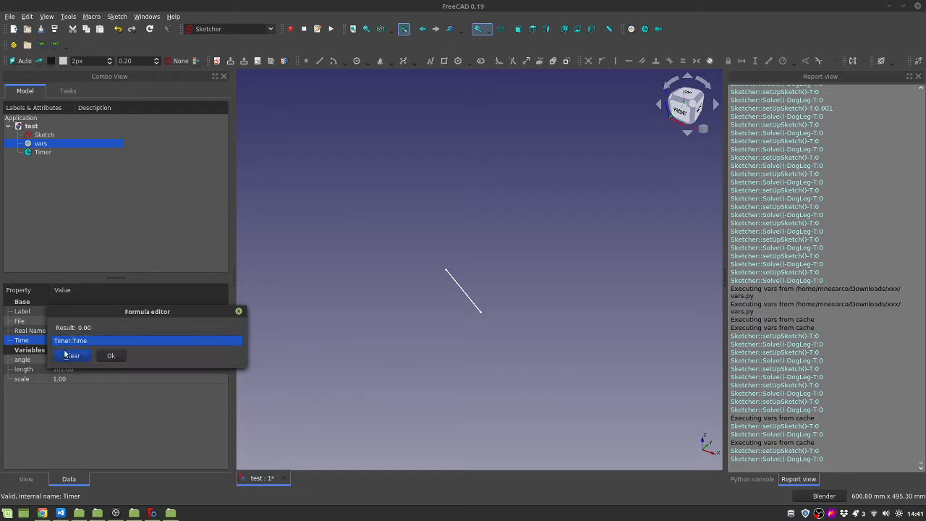
{"action": "left_click", "coordinate": [111, 355]}
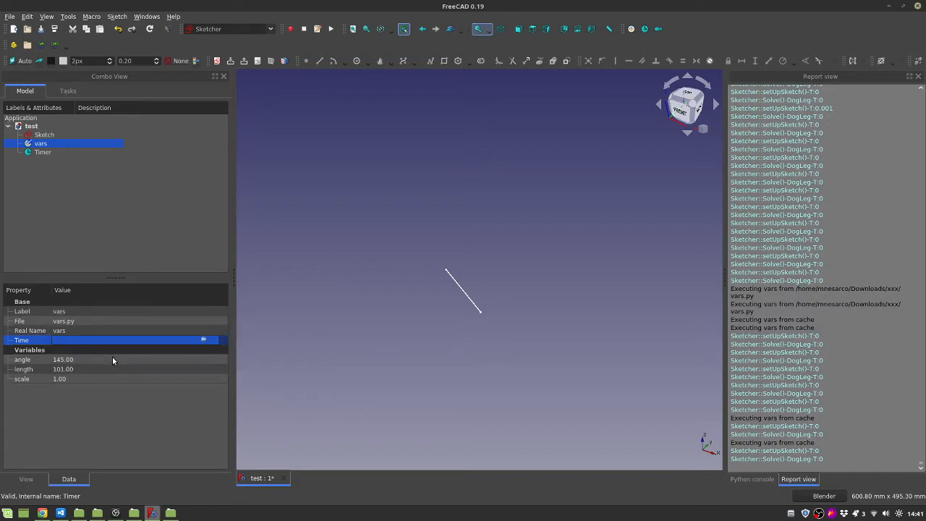
Scrub the Timer's time with its manual control to preview the line's motion, returning it to 0 before accepting
{"action": "left_click", "coordinate": [43, 151]}
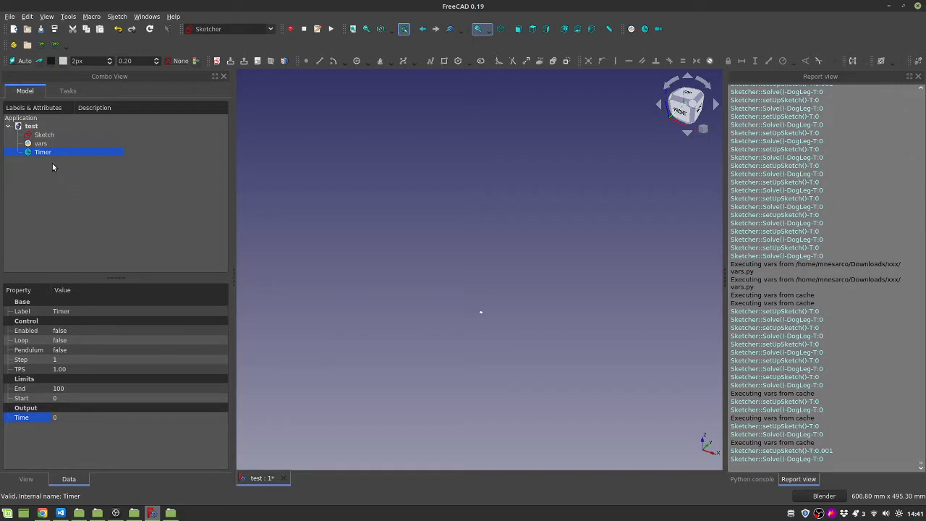
{"action": "double_click", "coordinate": [29, 154]}
{"action": "mouse_move", "coordinate": [46, 155]}
{"action": "left_mouse_down"}
{"action": "mouse_move", "coordinate": [216, 173]}
{"action": "mouse_move", "coordinate": [33, 158]}
{"action": "left_mouse_up"}
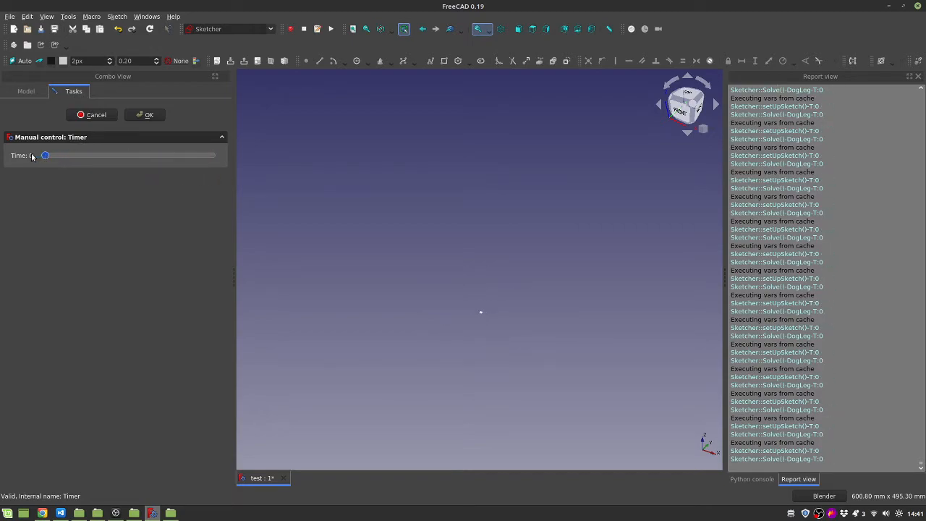
{"action": "left_click", "coordinate": [145, 115]}
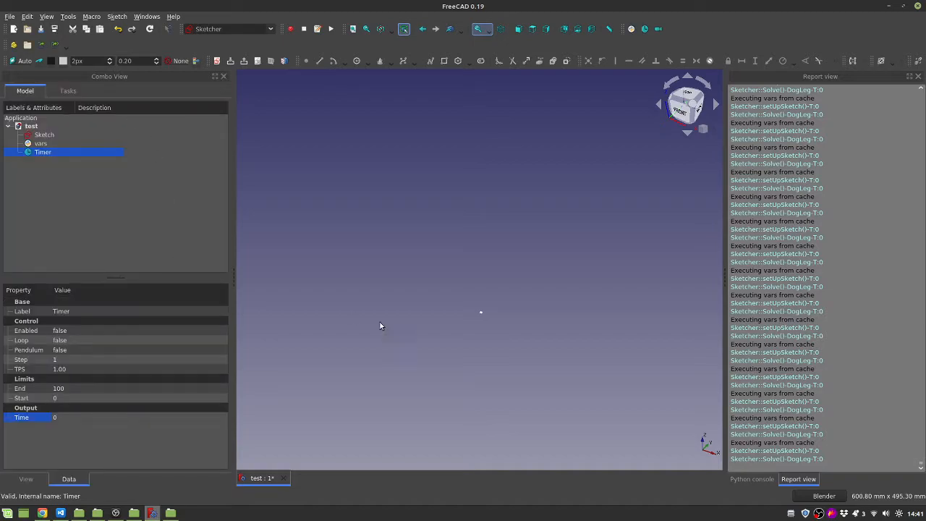
Start the Timer by setting its Enabled property to true
{"action": "scroll", "coordinate": [535, 332], "scroll_direction": "up", "scroll_amount": 5}
{"action": "left_click", "coordinate": [100, 331]}
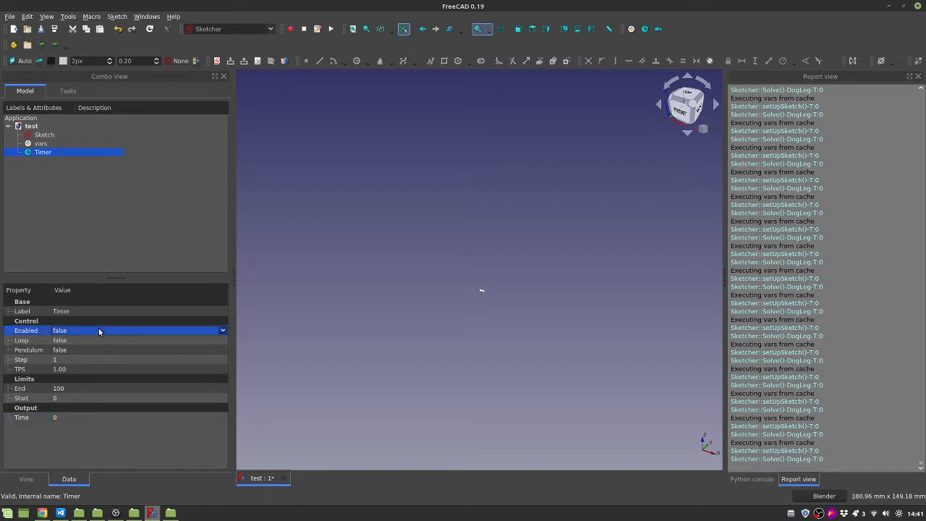
{"action": "left_click", "coordinate": [99, 331]}
{"action": "left_click", "coordinate": [92, 345]}
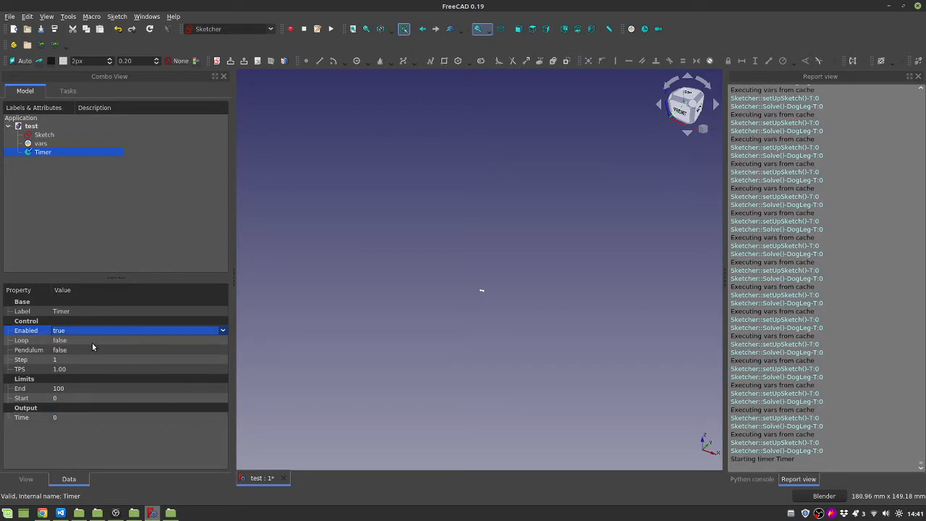
Set the running Timer's TPS to 10 to speed up the line's animation
{"action": "left_click", "coordinate": [76, 369]}
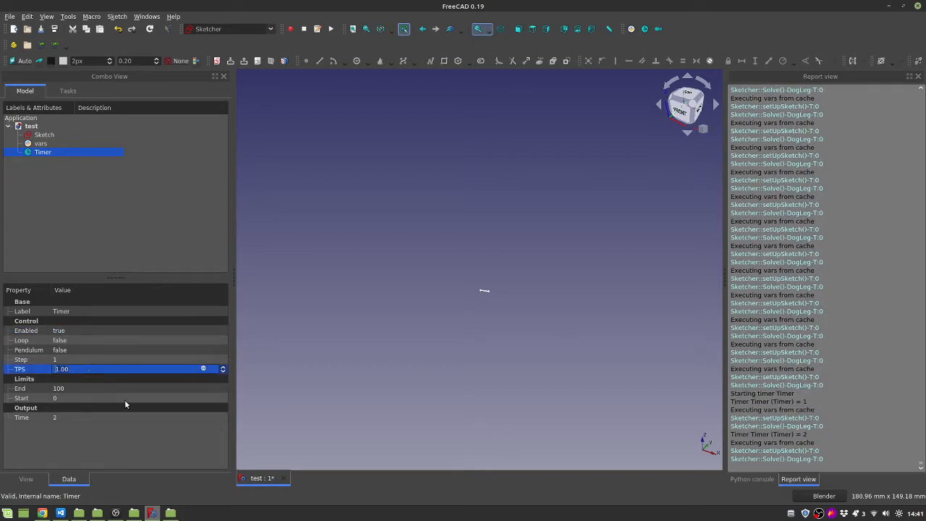
{"action": "type", "text": "10"}
{"action": "key", "text": "Return"}
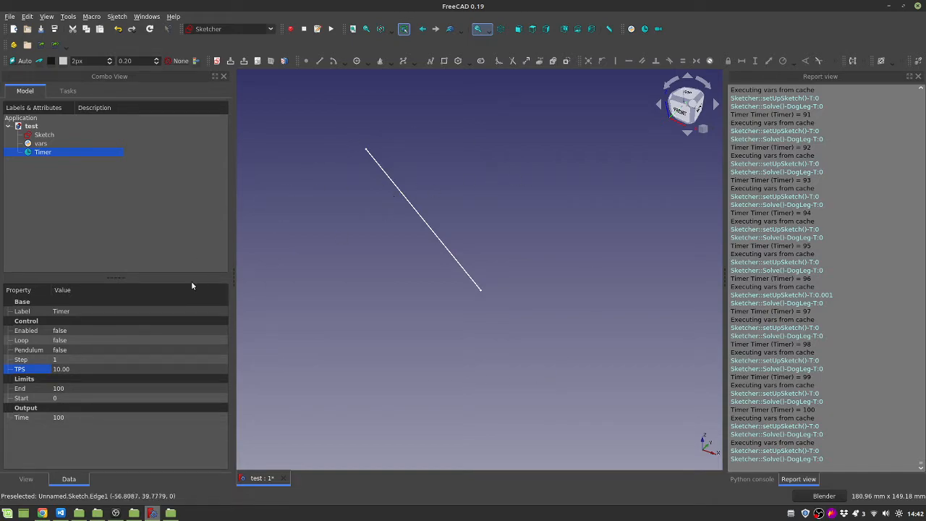
Turn on the Timer's Pendulum option and restart the Timer by setting Enabled to true
{"action": "left_click", "coordinate": [79, 353]}
{"action": "left_click", "coordinate": [78, 349]}
{"action": "left_click", "coordinate": [77, 365]}
{"action": "left_click", "coordinate": [88, 326]}
{"action": "left_click", "coordinate": [89, 327]}
{"action": "left_click", "coordinate": [85, 344]}
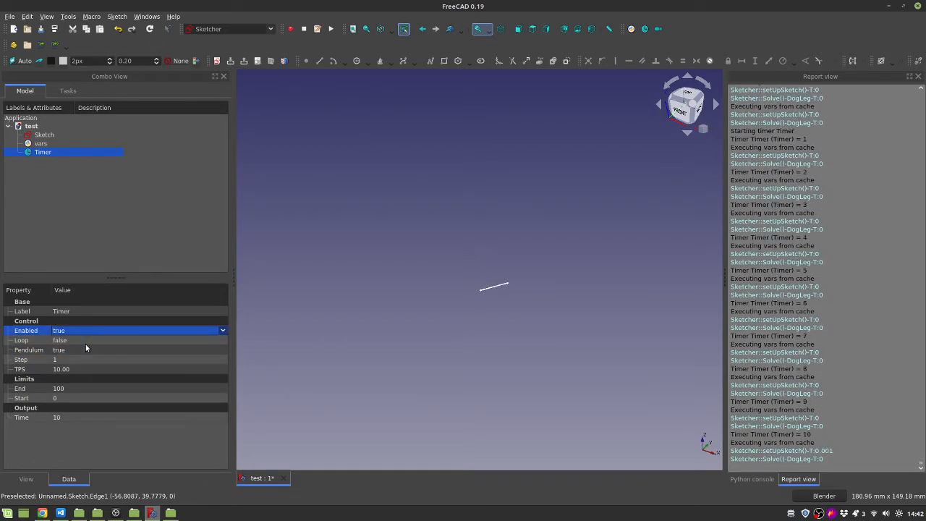
Set the Timer's TPS to 30 while the pendulum animation runs
{"action": "left_click", "coordinate": [81, 368]}
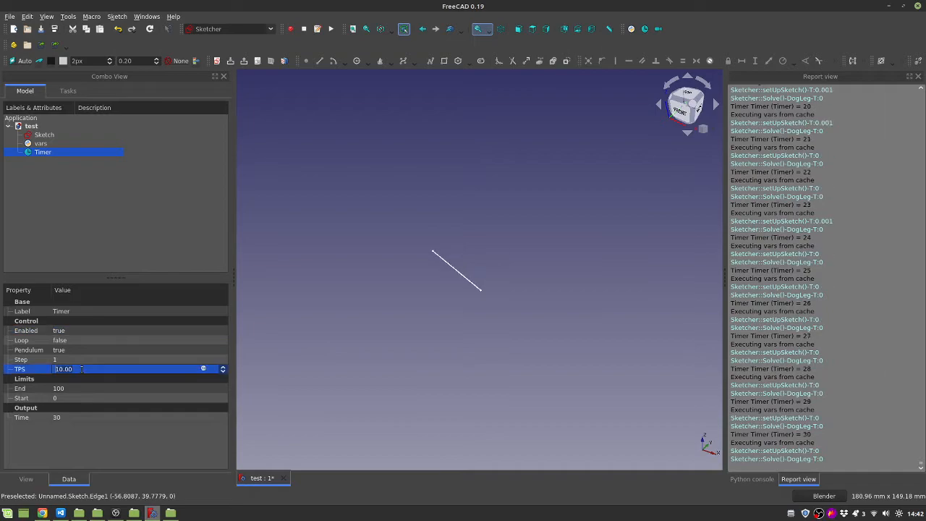
{"action": "type", "text": "200"}
{"action": "key", "text": "Return"}
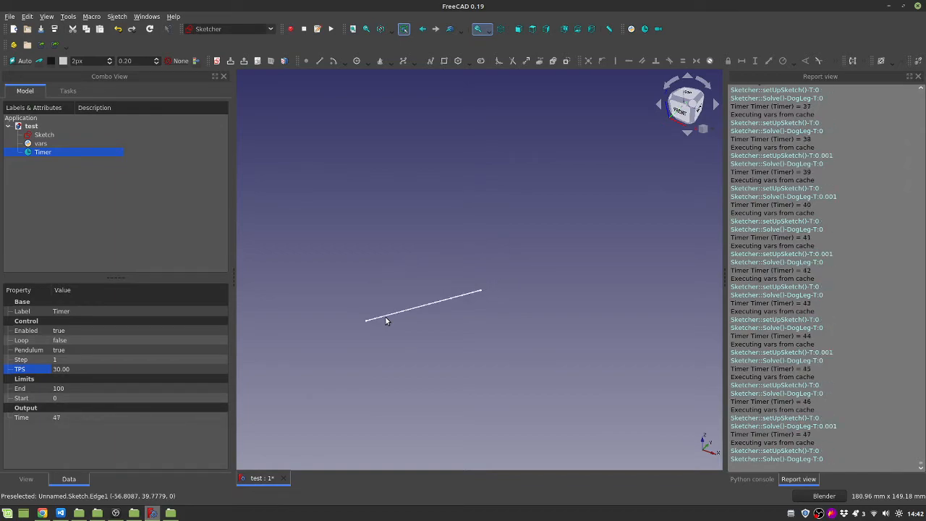
Stop the Timer by setting its Enabled property to false
{"action": "left_click", "coordinate": [94, 329]}
{"action": "left_click", "coordinate": [92, 328]}
{"action": "left_click", "coordinate": [91, 326]}
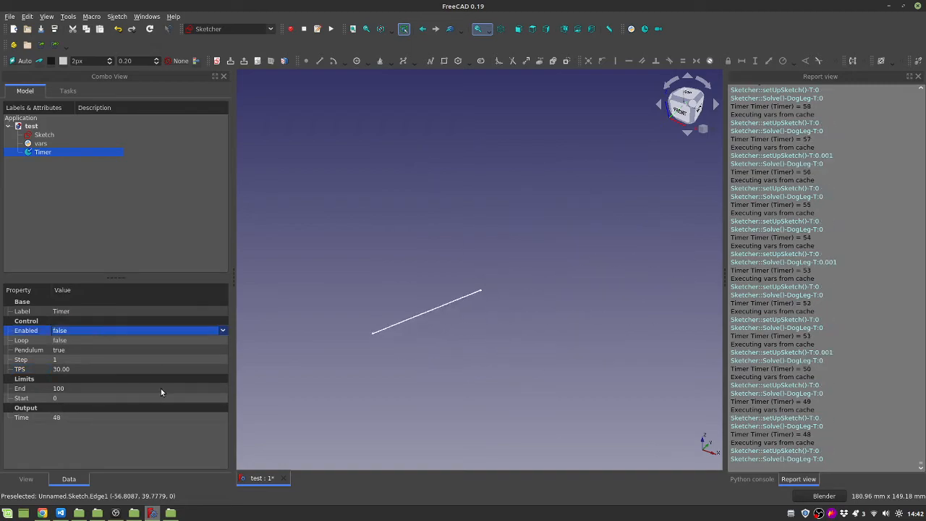
Review the vars.py script, the vars object's File and variable properties, and the Timer's settings without changing them
{"action": "double_click", "coordinate": [40, 143]}
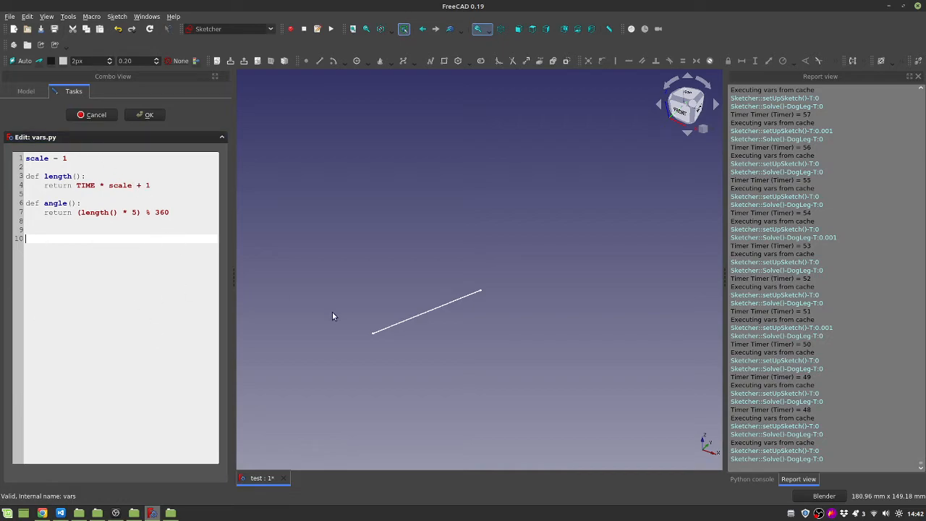
{"action": "left_click", "coordinate": [148, 115]}
{"action": "left_click", "coordinate": [57, 322]}
{"action": "left_click", "coordinate": [222, 321]}
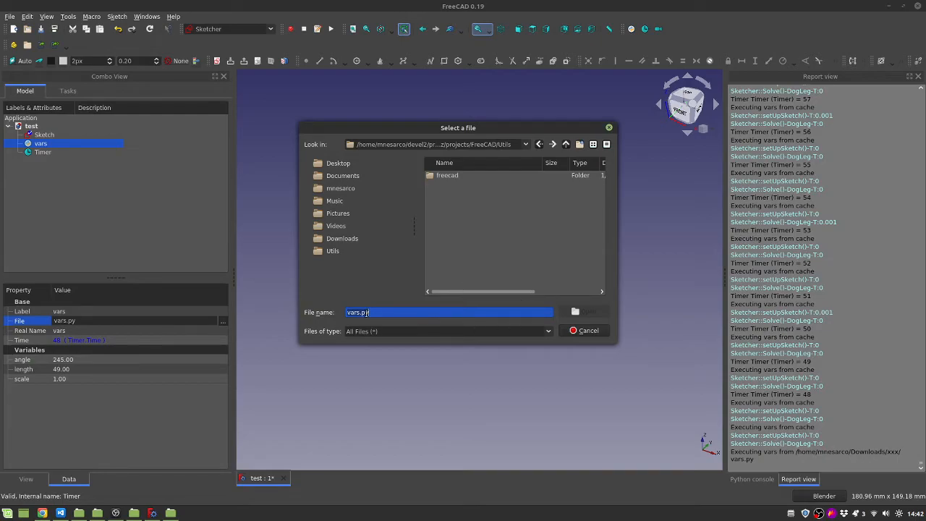
{"action": "left_click", "coordinate": [596, 331]}
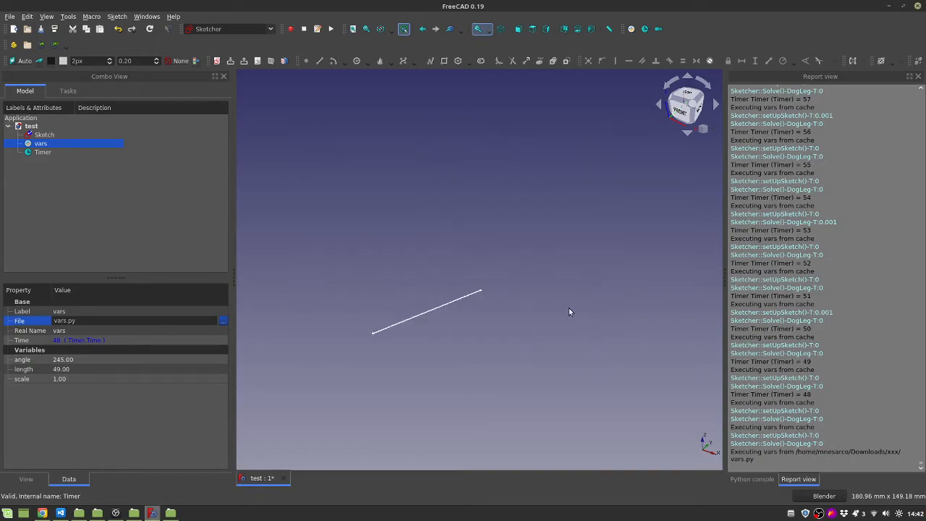
{"action": "left_click", "coordinate": [211, 320]}
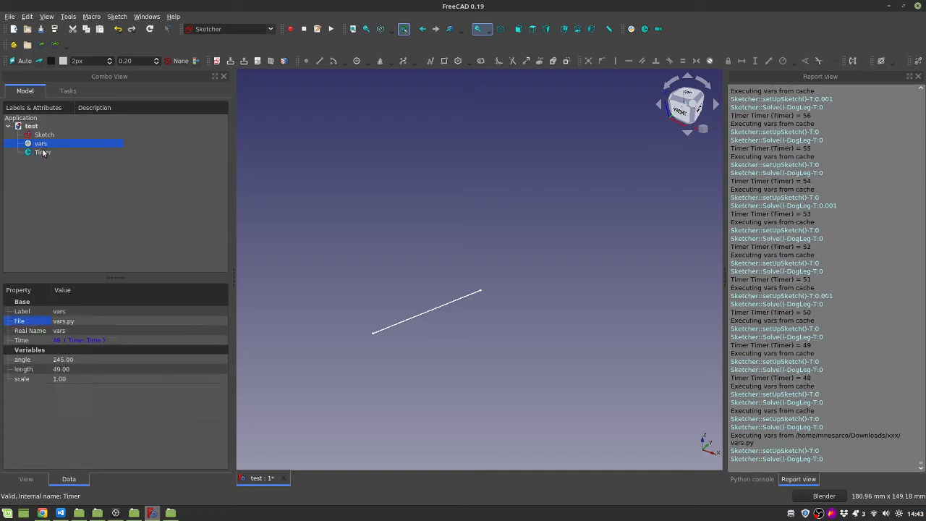
{"action": "left_click", "coordinate": [73, 321]}
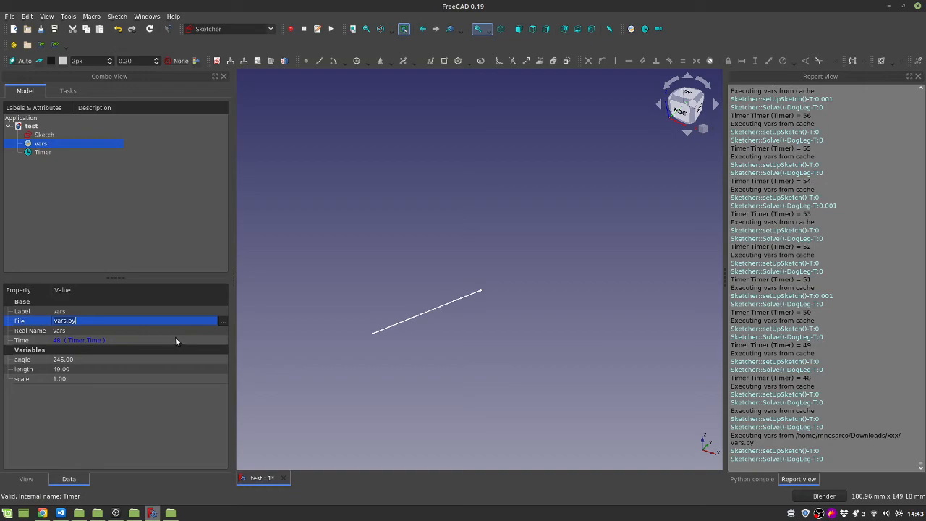
{"action": "left_click", "coordinate": [118, 342]}
{"action": "left_click", "coordinate": [191, 359]}
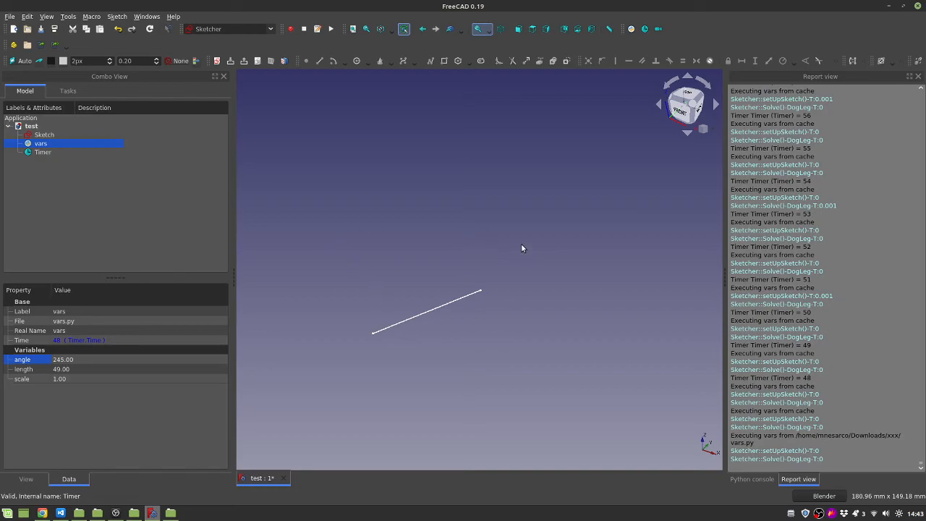
{"action": "left_click", "coordinate": [43, 152]}
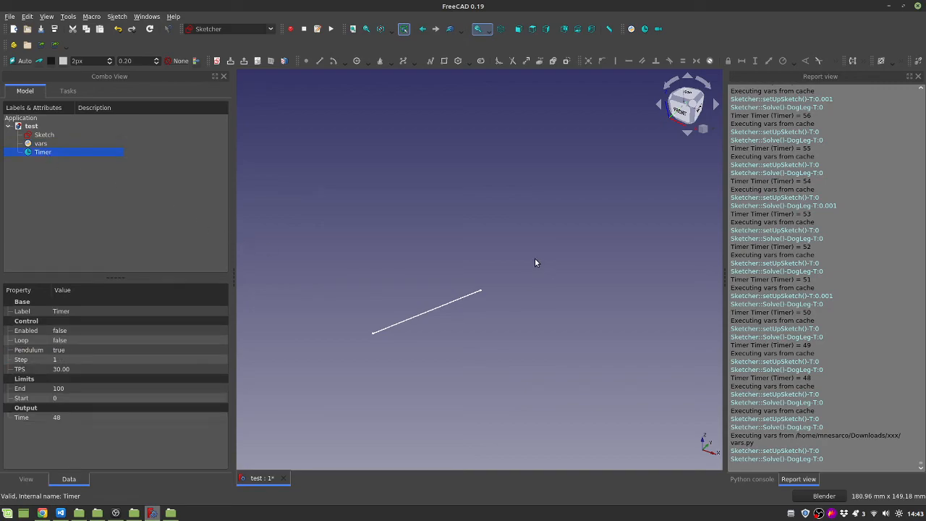